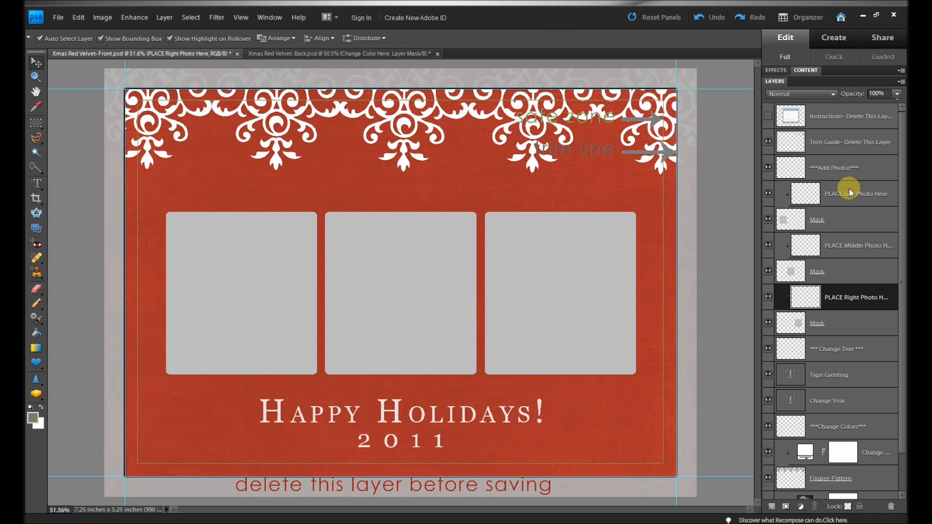
- Place the photo DC64209904 on the "PLACE Left Photo Here" layer
click(817, 195)
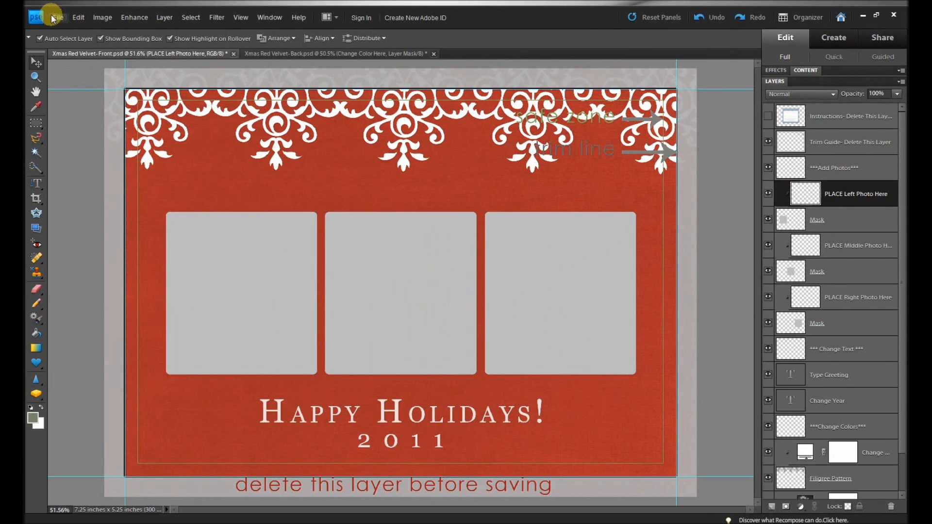
click(58, 18)
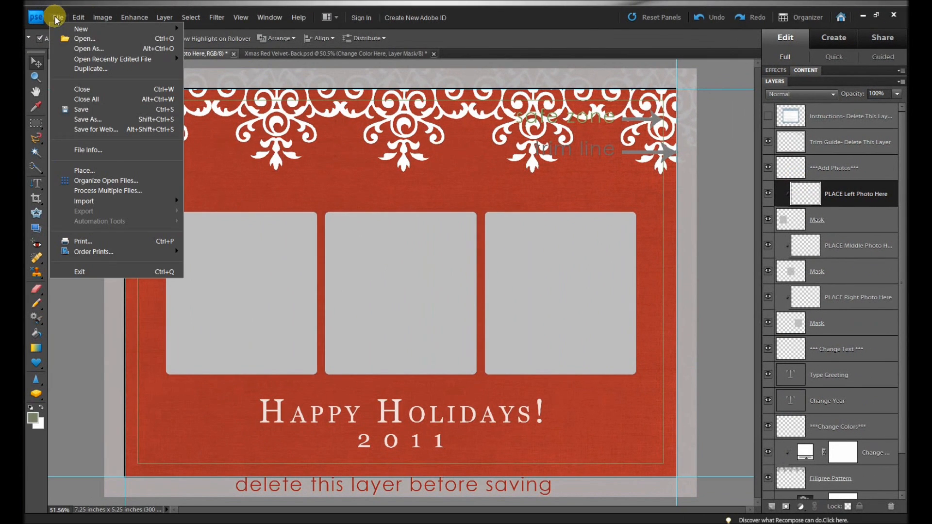
click(84, 170)
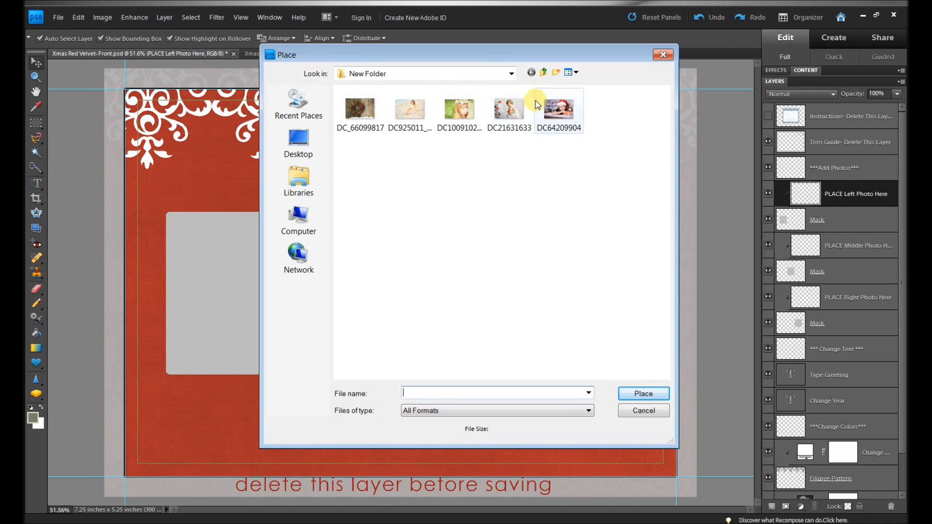
click(552, 119)
click(644, 393)
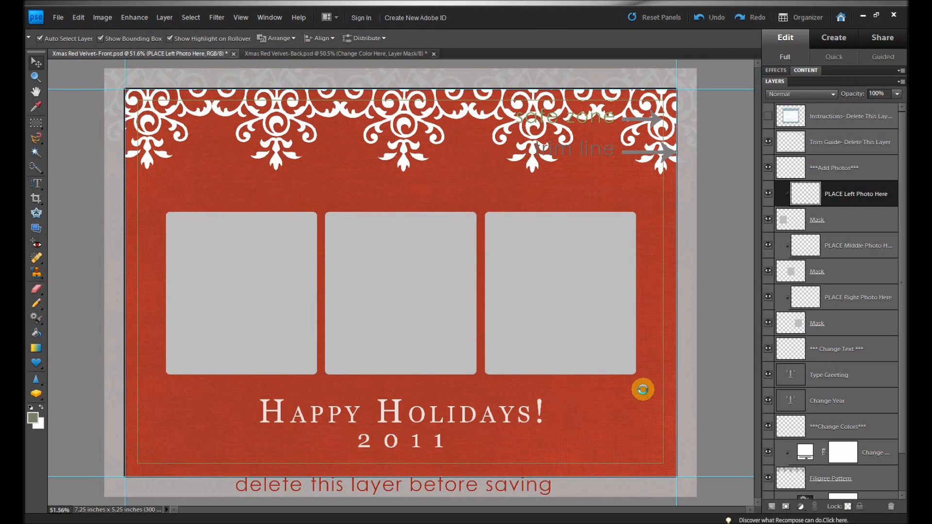
- Move the placed girl photo over the left frame, scale it proportionally to about 97.5%, and commit the placement
drag(396, 321, 235, 334)
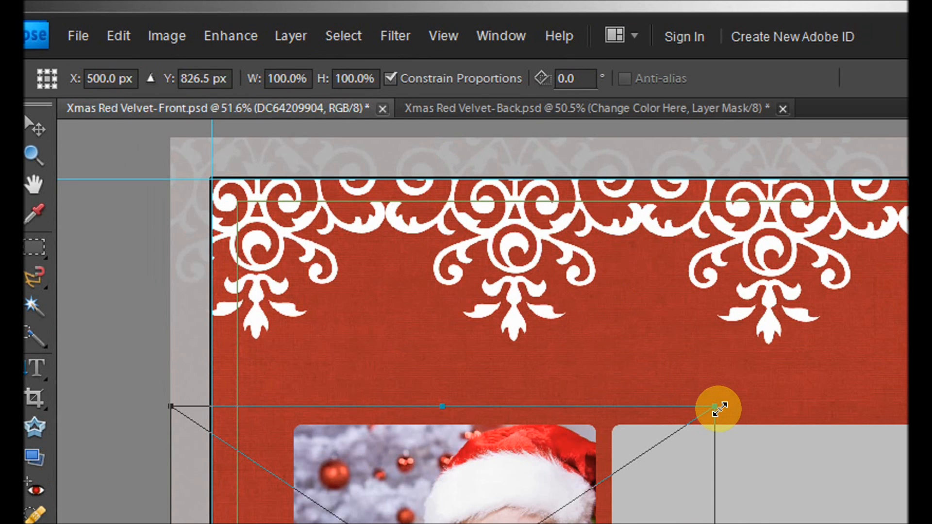
drag(719, 409, 703, 387)
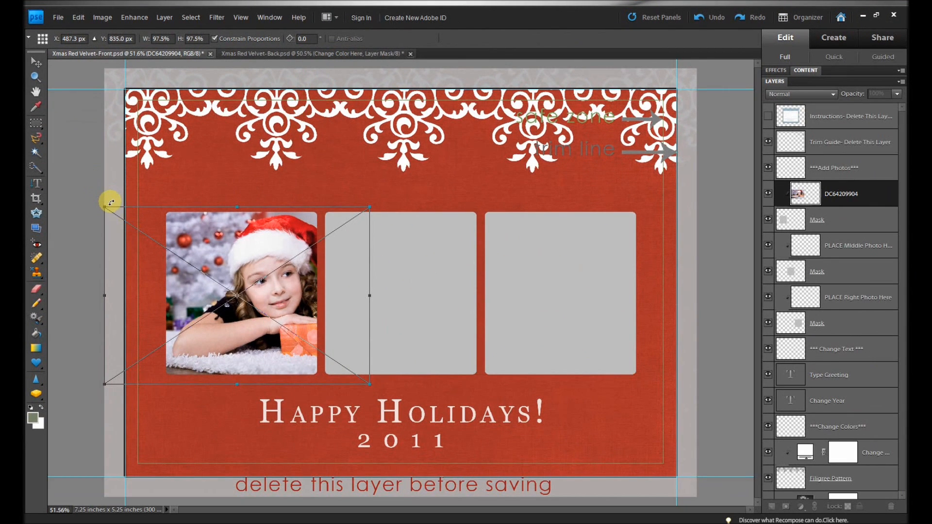
click(340, 391)
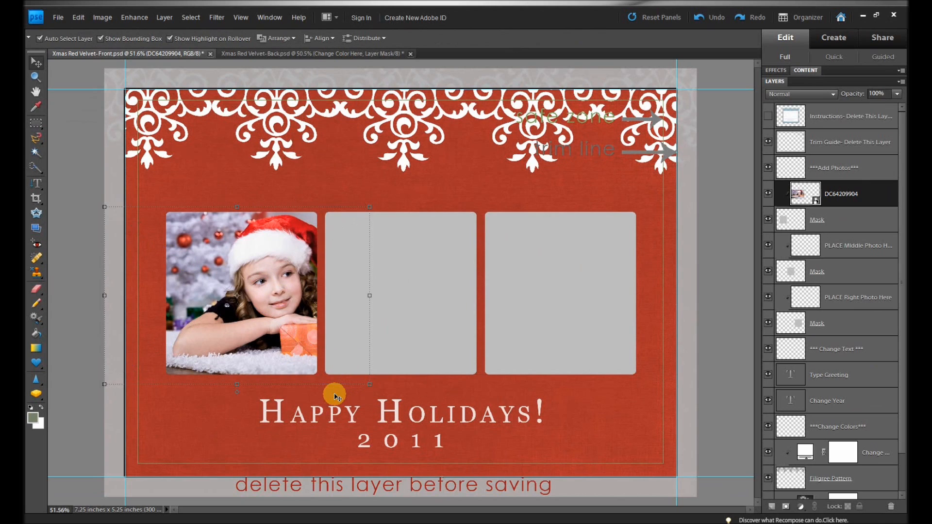
- Place the wreath photo DC_66099817 on the "PLACE Middle Photo Here" layer
click(842, 255)
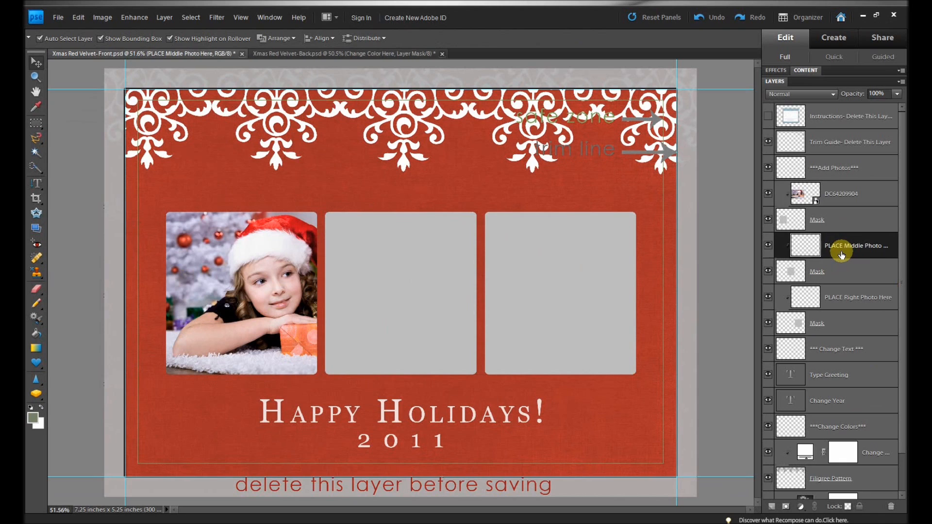
click(60, 19)
click(126, 169)
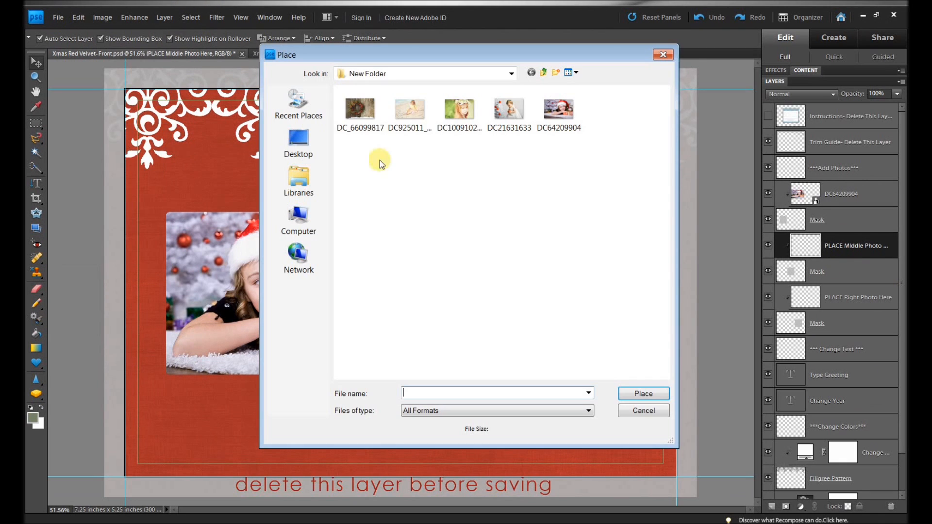
click(381, 108)
click(643, 393)
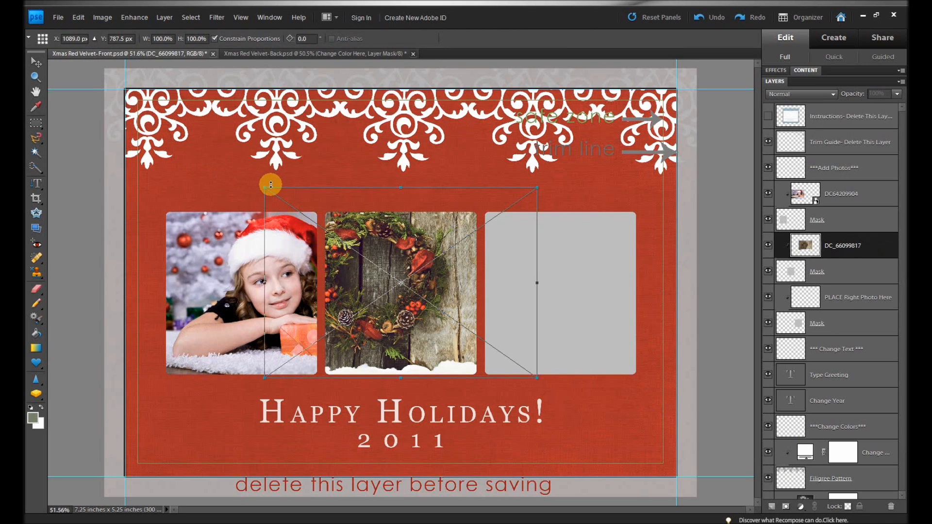
- Scale the wreath photo proportionally to about 89.7%, position it to fill the middle frame, and commit it
drag(265, 189, 312, 218)
drag(423, 318, 415, 305)
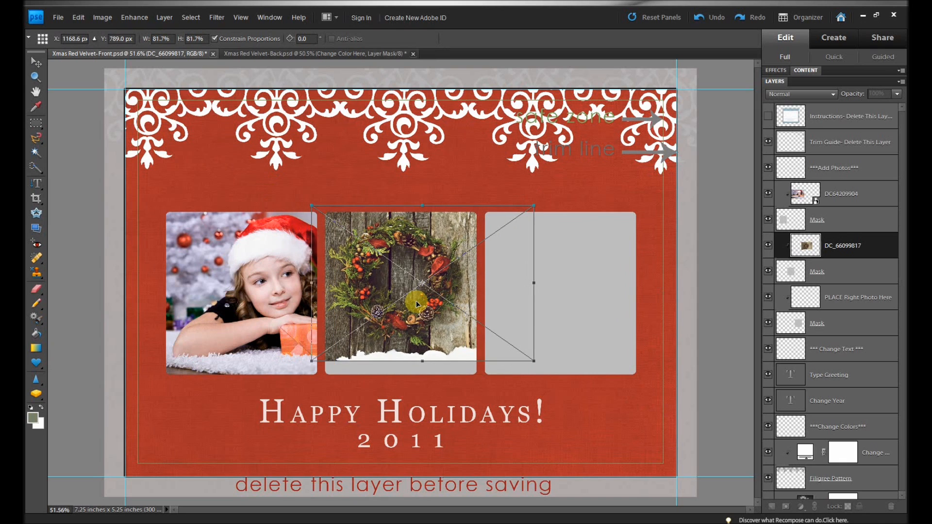
drag(533, 361, 551, 389)
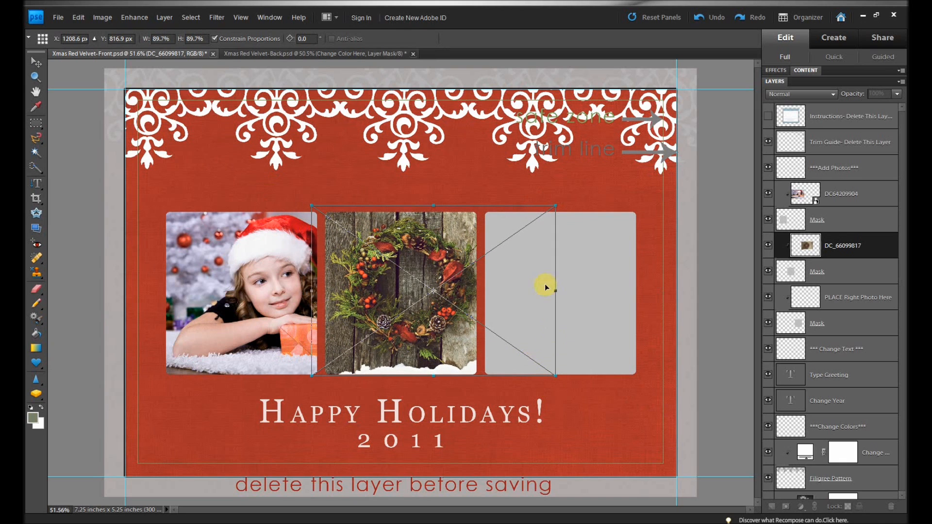
drag(415, 335, 410, 336)
click(523, 377)
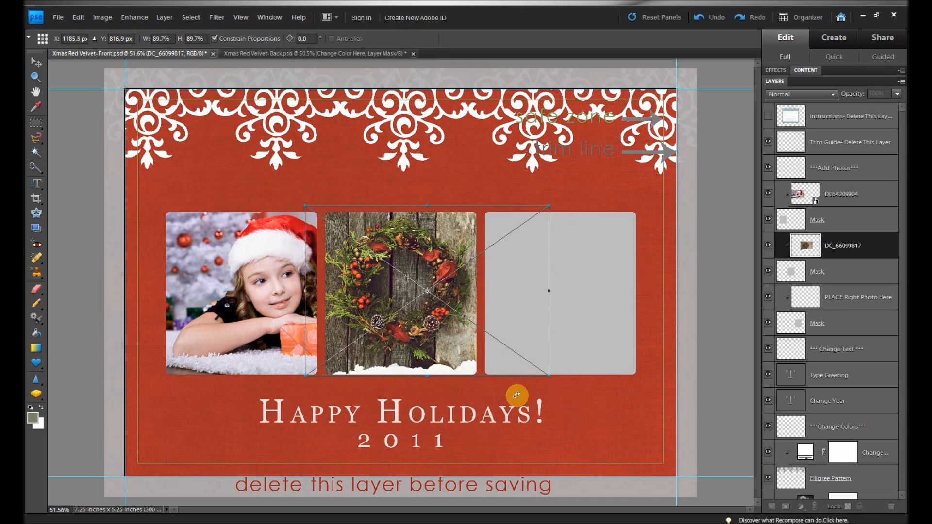
- Place the photo DC21631633 on the "PLACE Right Photo Here" layer
click(854, 296)
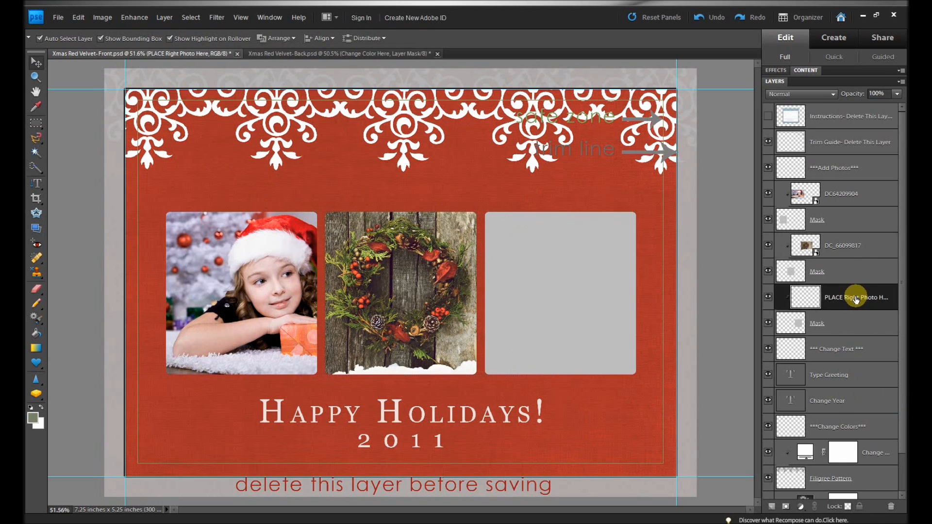
click(58, 18)
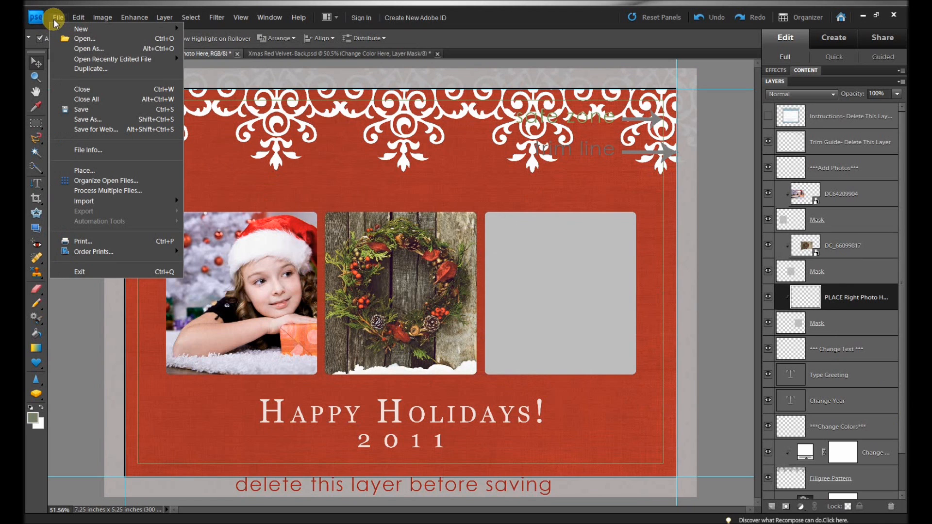
click(108, 167)
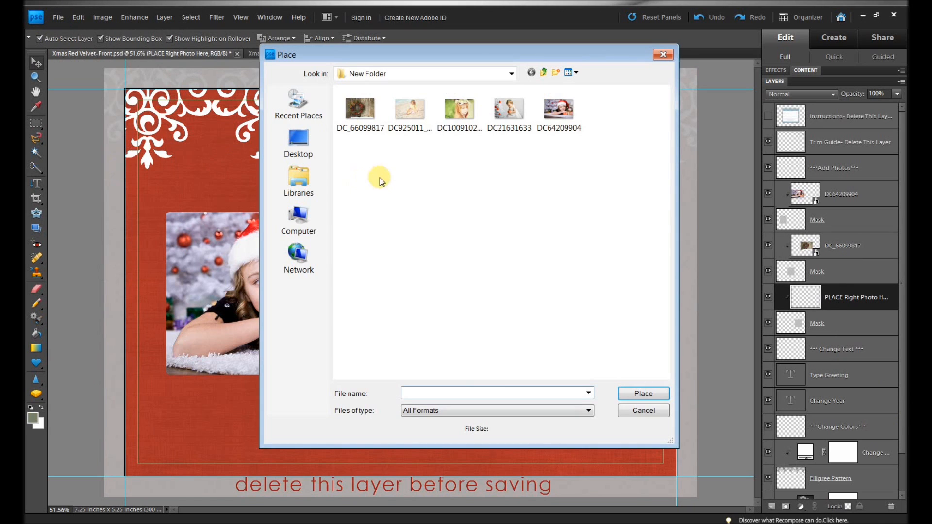
click(510, 114)
click(660, 396)
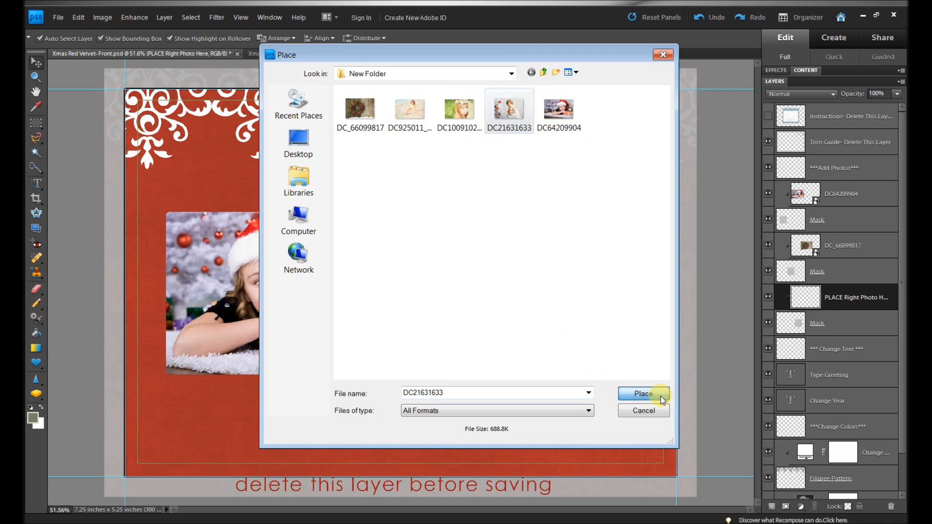
- Scale the toddler photo to about 87.9% width and 91.7% height, position it in the right frame, and commit it
drag(599, 318, 613, 319)
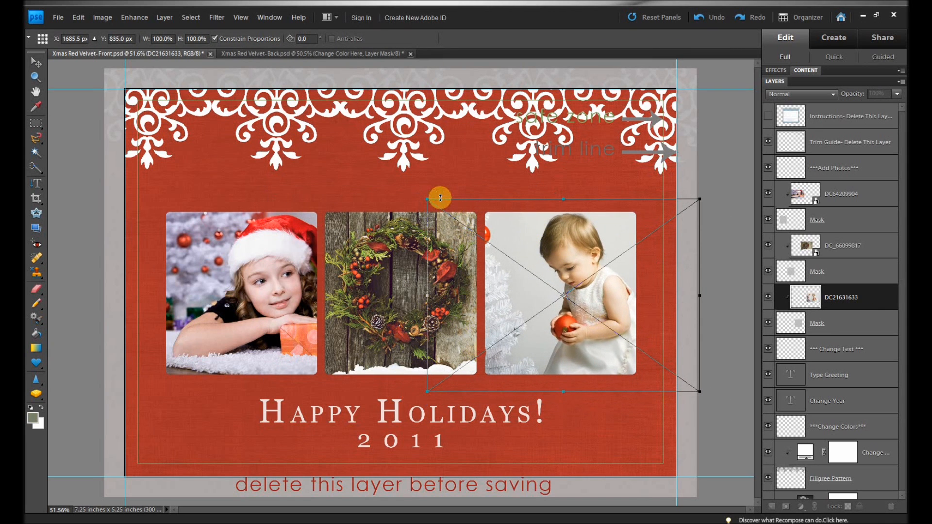
drag(425, 198, 455, 211)
mouse_move(513, 325)
mouse_down()
mouse_move(527, 319)
mouse_move(511, 319)
mouse_up()
drag(455, 205, 461, 207)
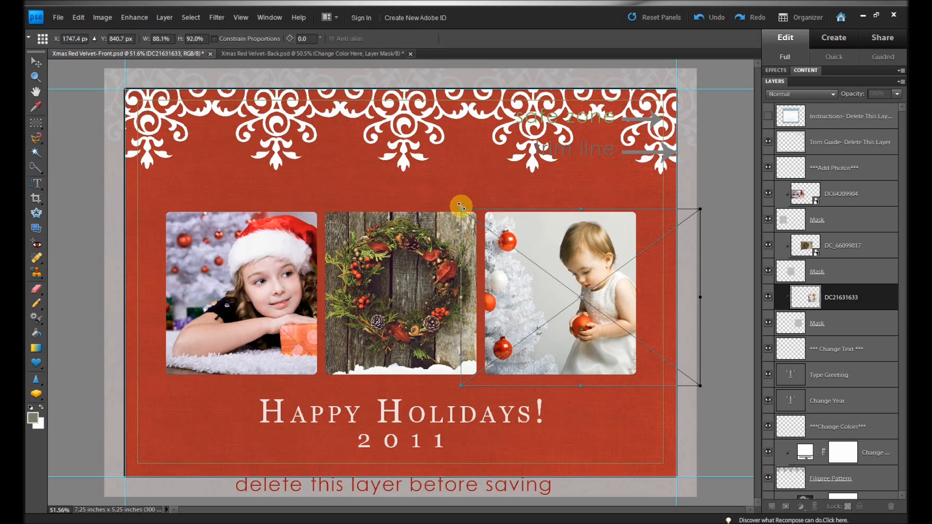
drag(519, 286, 513, 284)
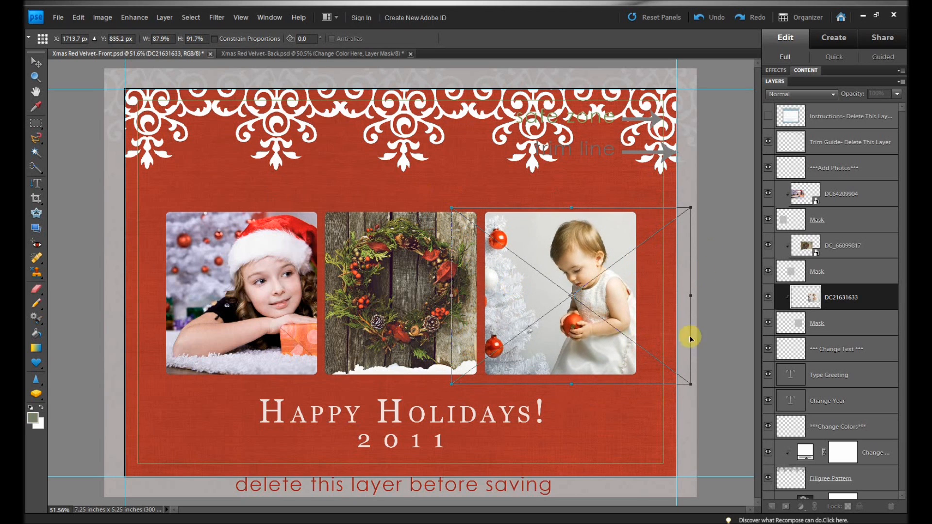
key(Return)
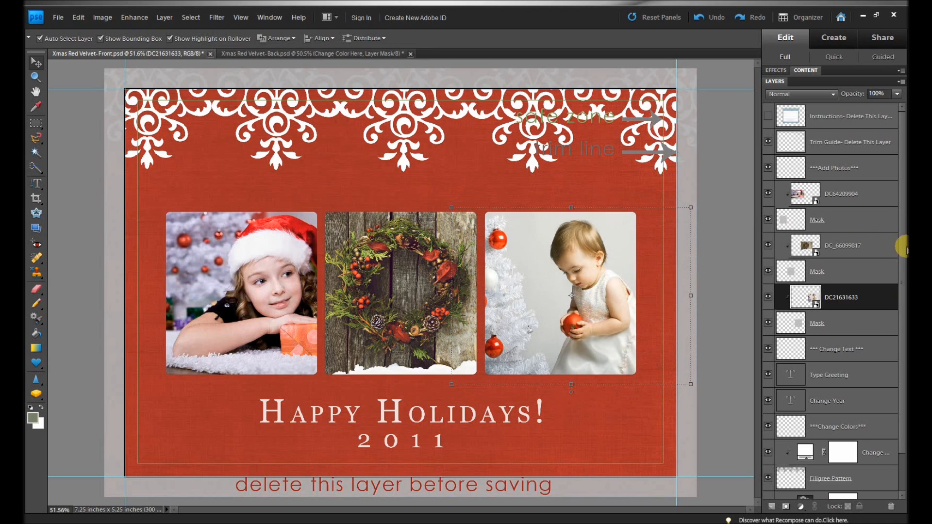
- Select the Filigree Pattern layer, then hide and show it again to check which artwork it controls
drag(901, 252, 899, 301)
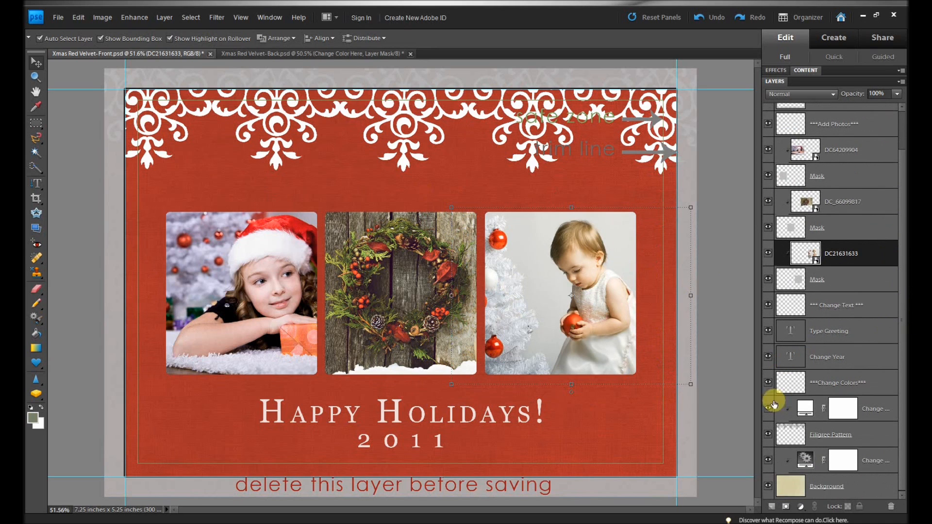
click(788, 441)
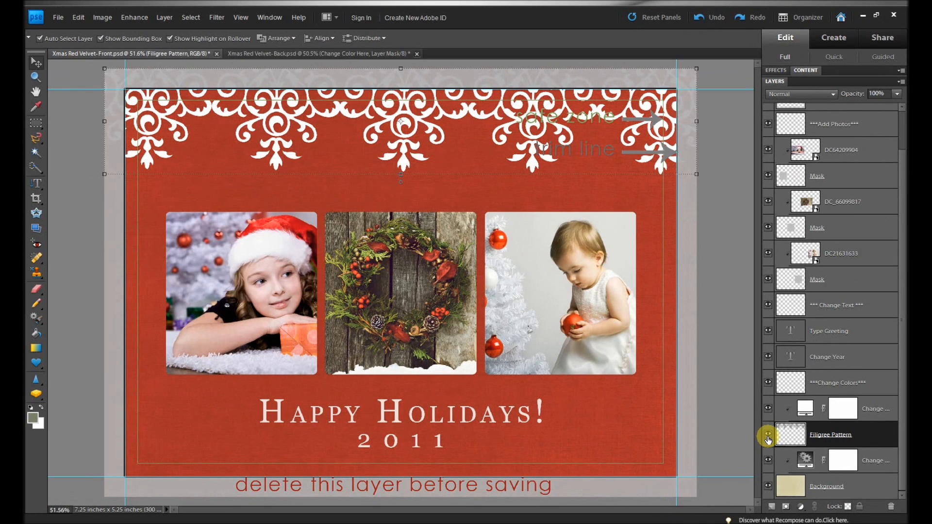
click(768, 436)
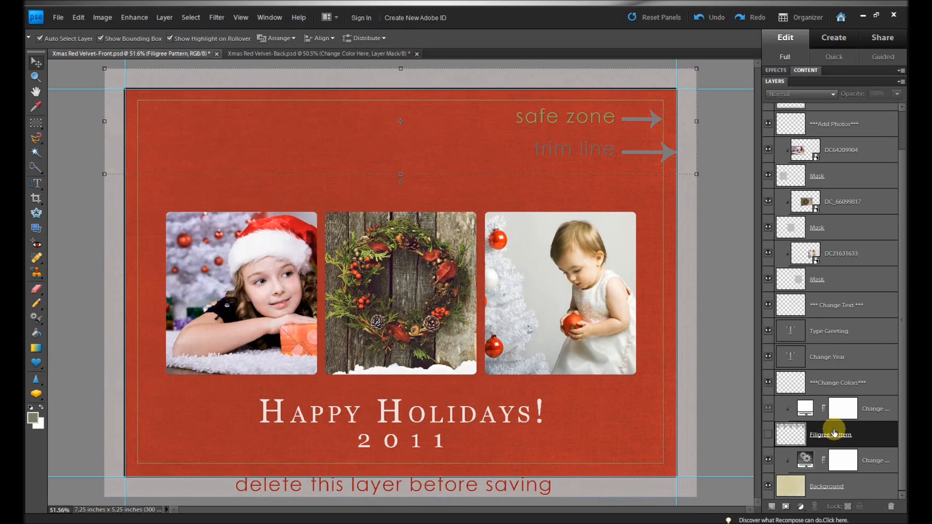
click(772, 437)
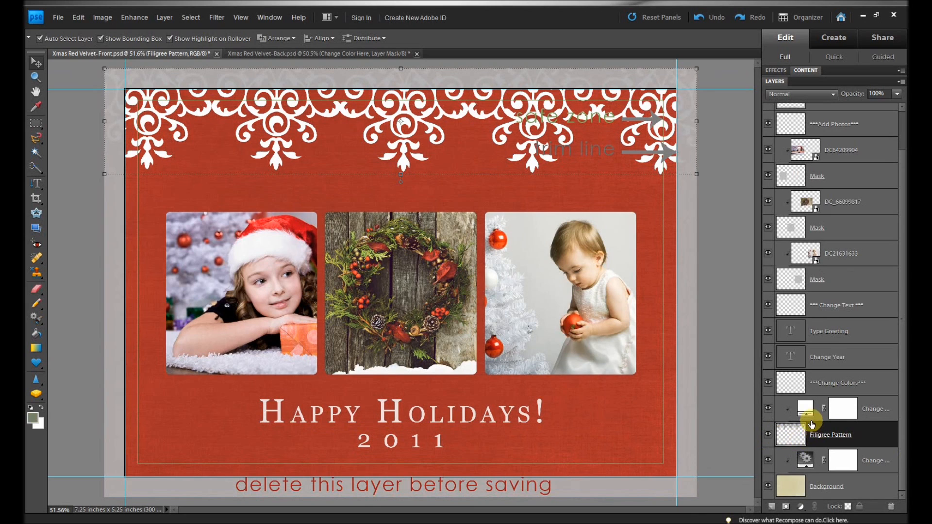
- Recolor the card background through its Hue/Saturation adjustment layer, using hue 34, saturation 29 and lightness +2
click(803, 491)
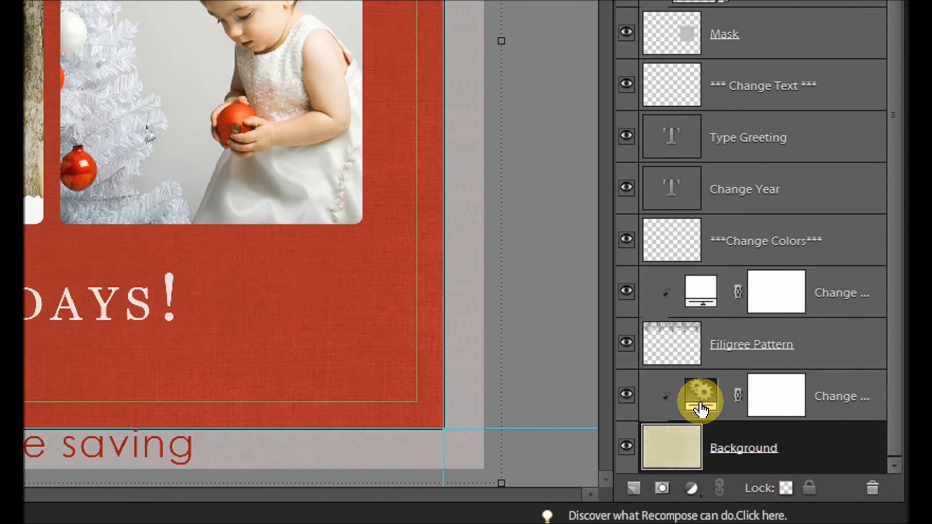
drag(735, 418, 739, 362)
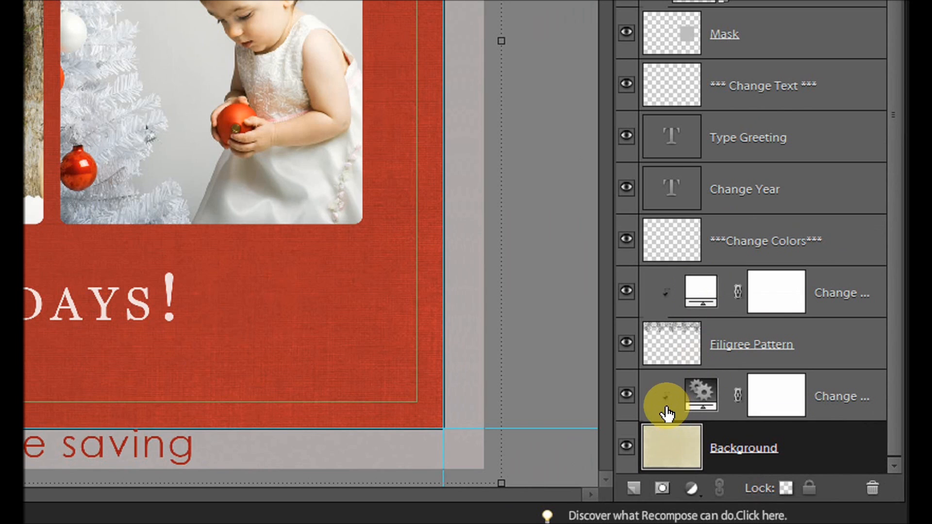
double_click(702, 397)
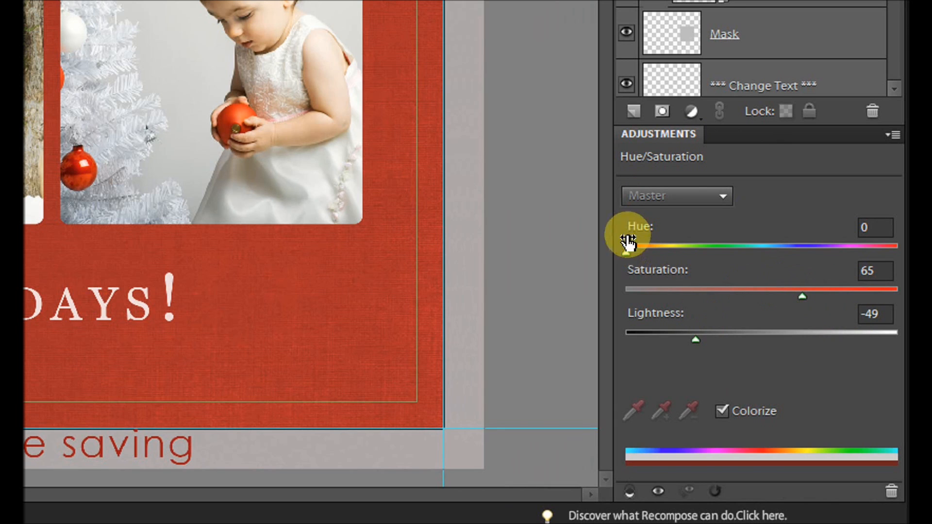
drag(630, 252, 643, 249)
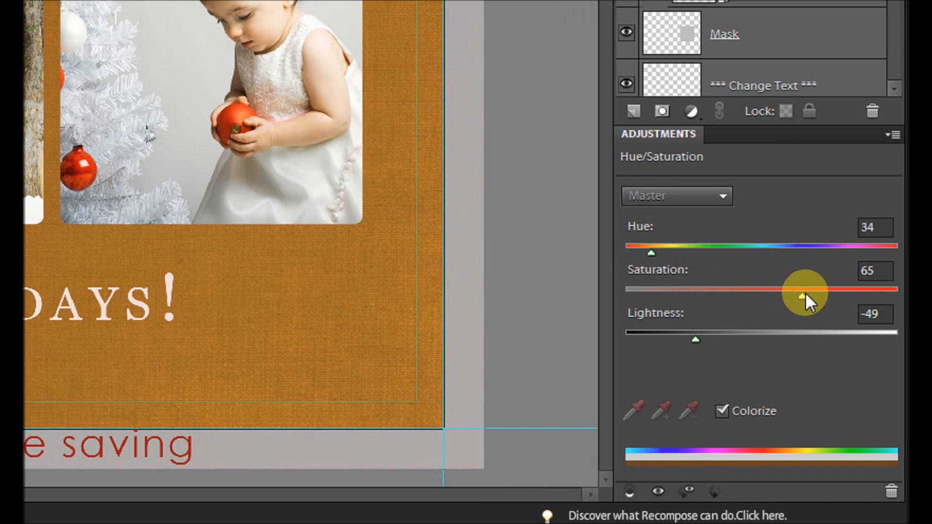
drag(803, 293, 675, 291)
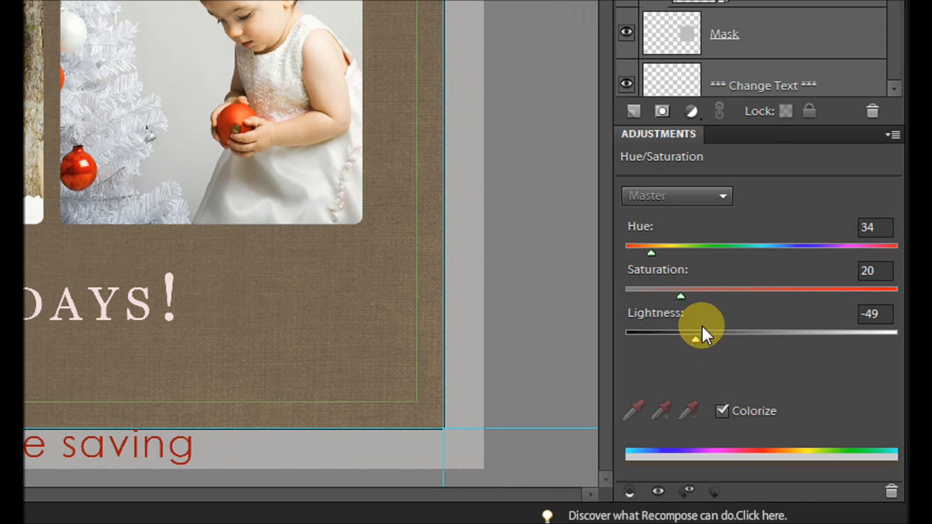
drag(696, 339, 764, 367)
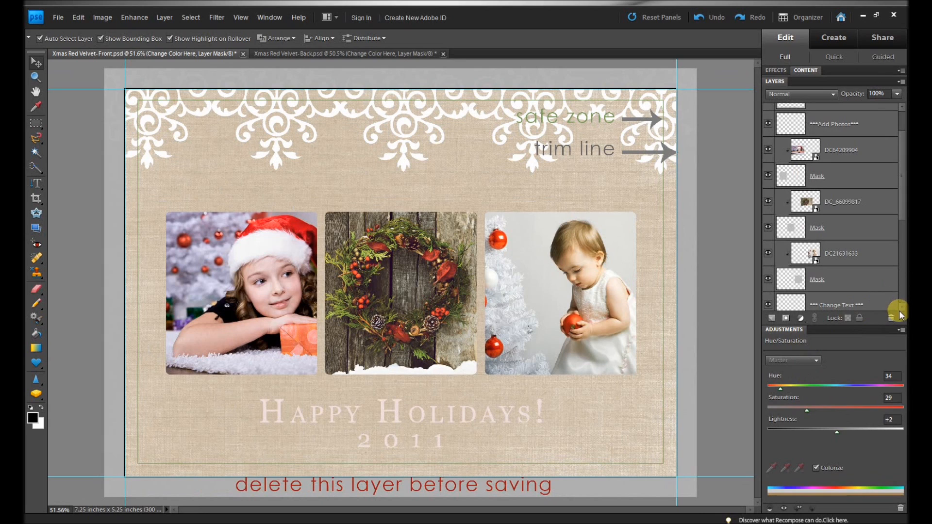
- Recolor the filigree pattern through its solid color layer, choosing the muted green 8fa67f
scroll(899, 307, down, 7)
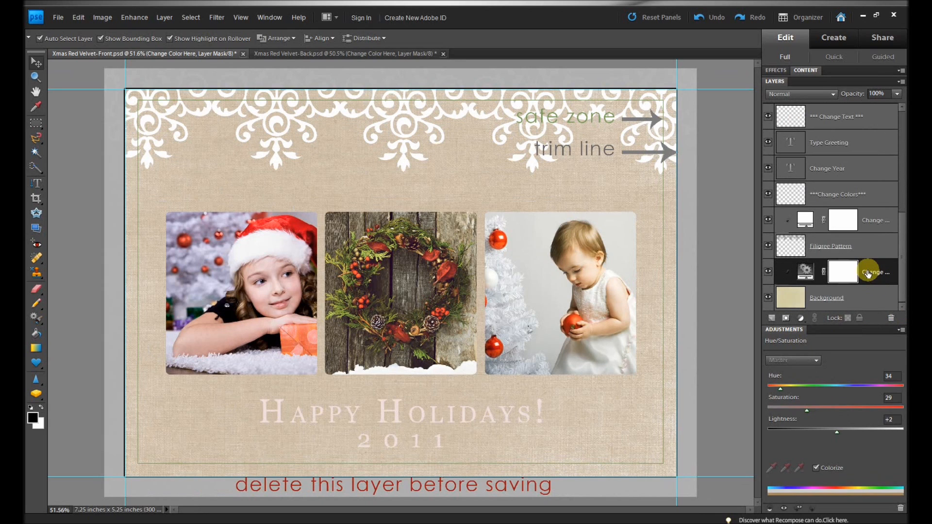
double_click(804, 221)
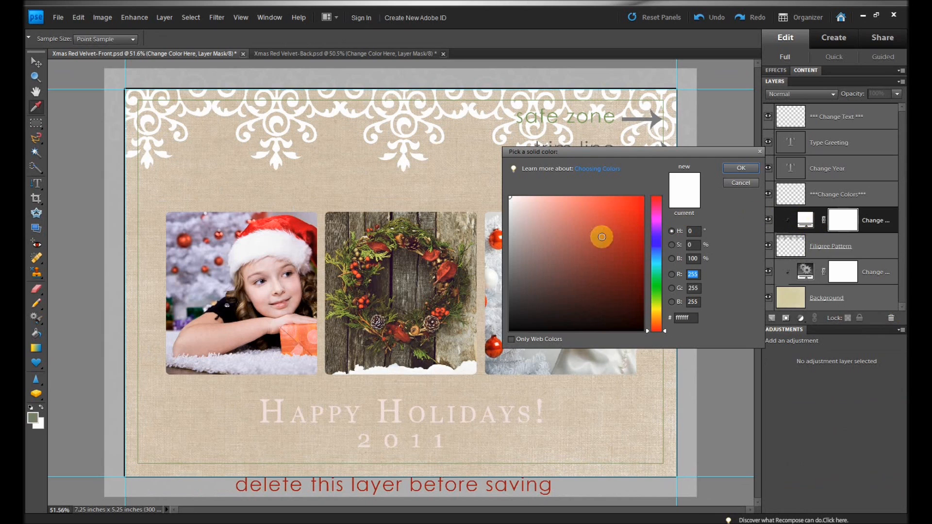
drag(659, 274, 658, 295)
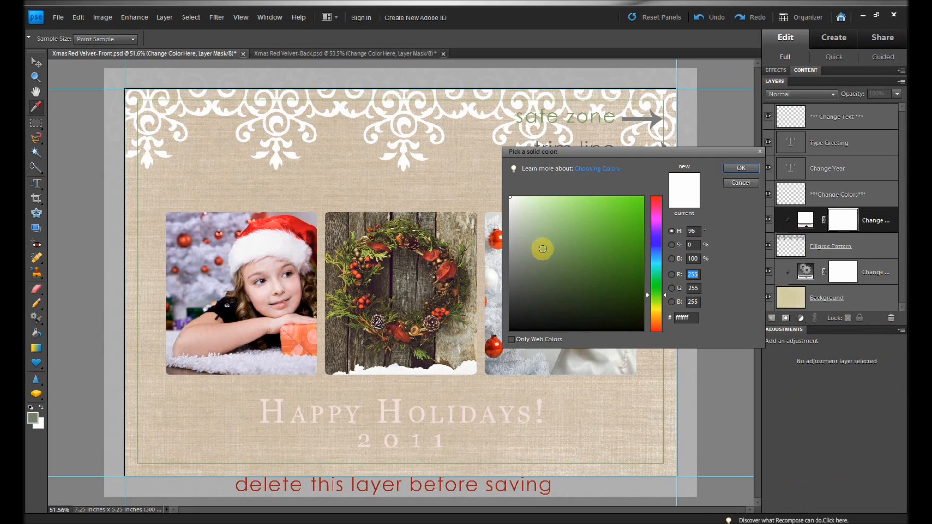
click(529, 244)
mouse_move(529, 244)
mouse_down()
mouse_move(533, 232)
mouse_move(541, 244)
mouse_up()
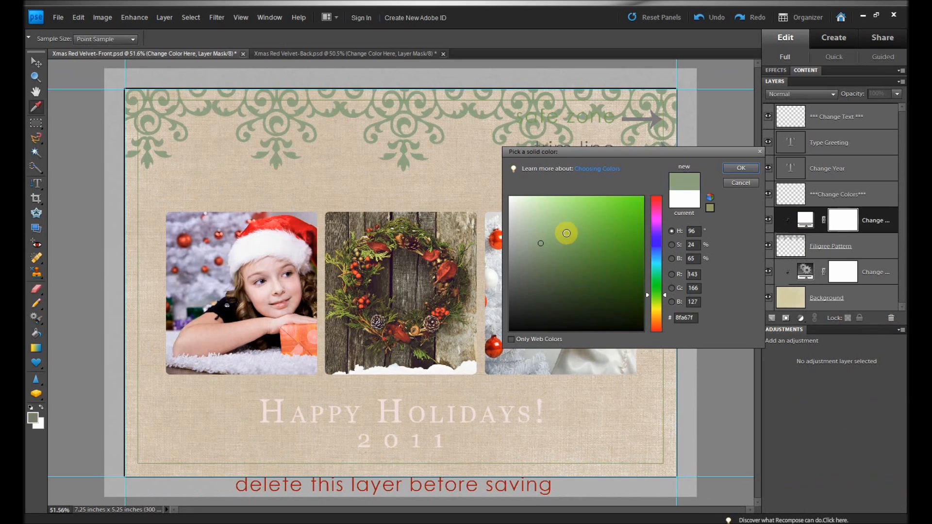
click(741, 168)
- Recolor the "Happy Holidays!" greeting text with the green 8fa67f sampled from the filigree, and commit the text
scroll(815, 214, up, 2)
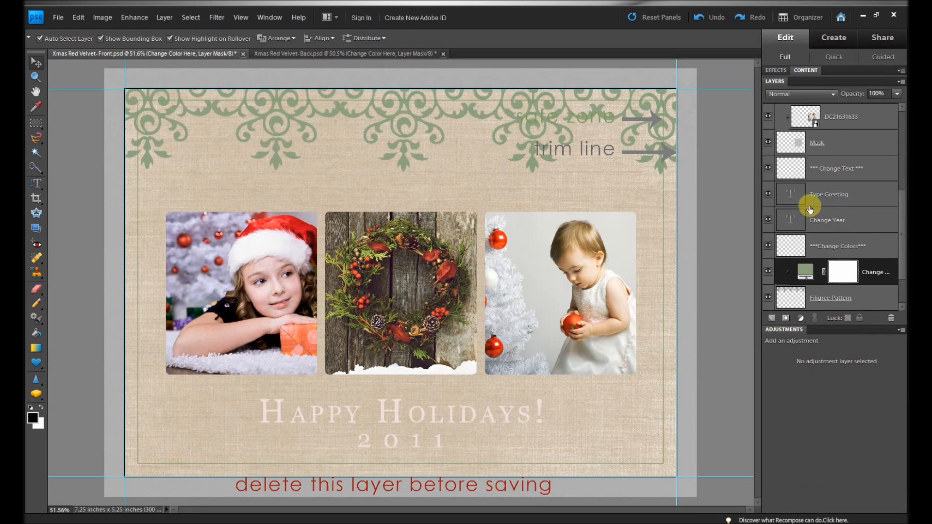
click(799, 194)
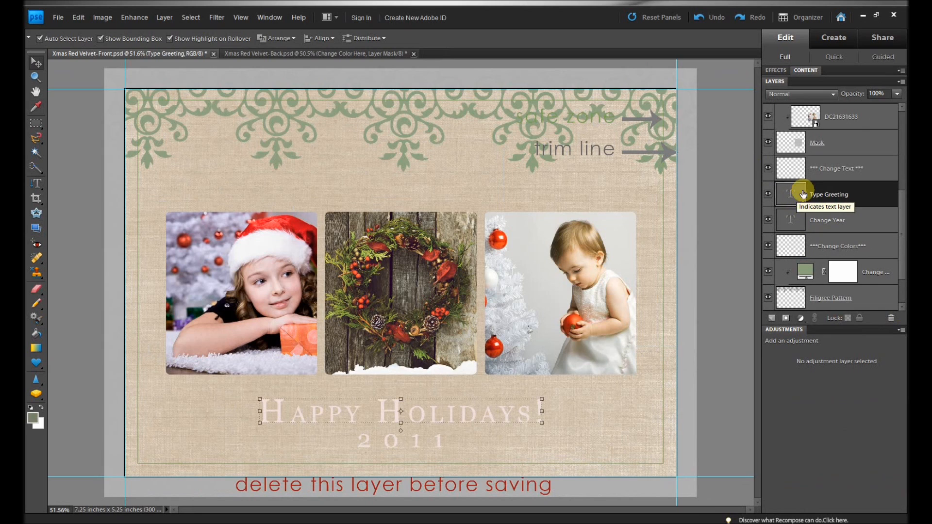
double_click(797, 194)
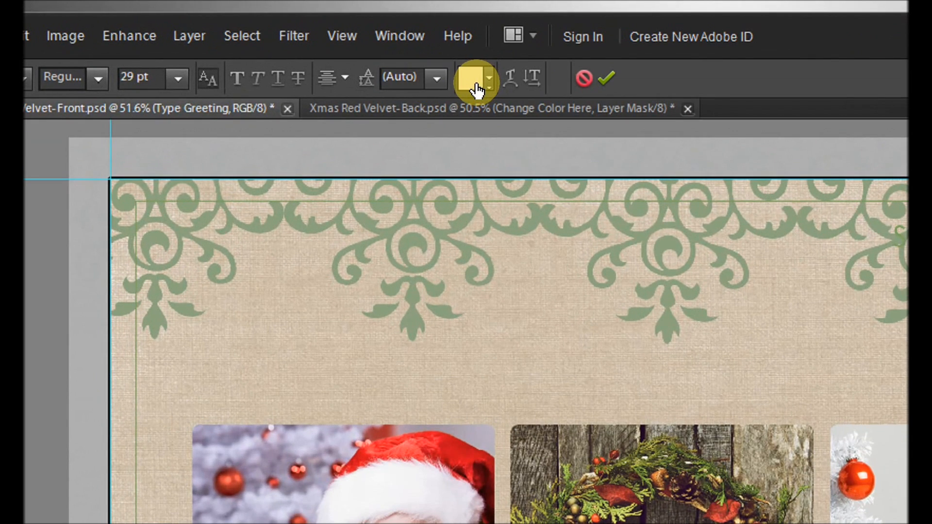
click(471, 80)
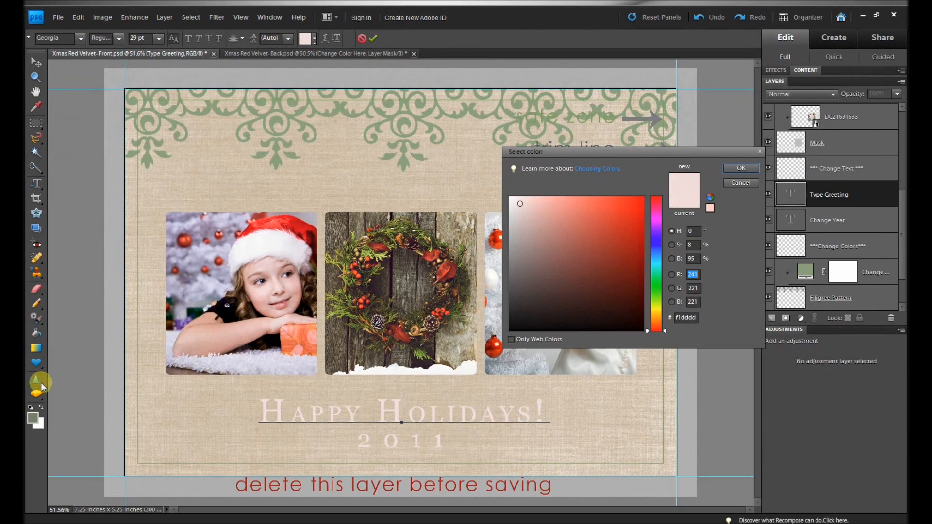
click(33, 418)
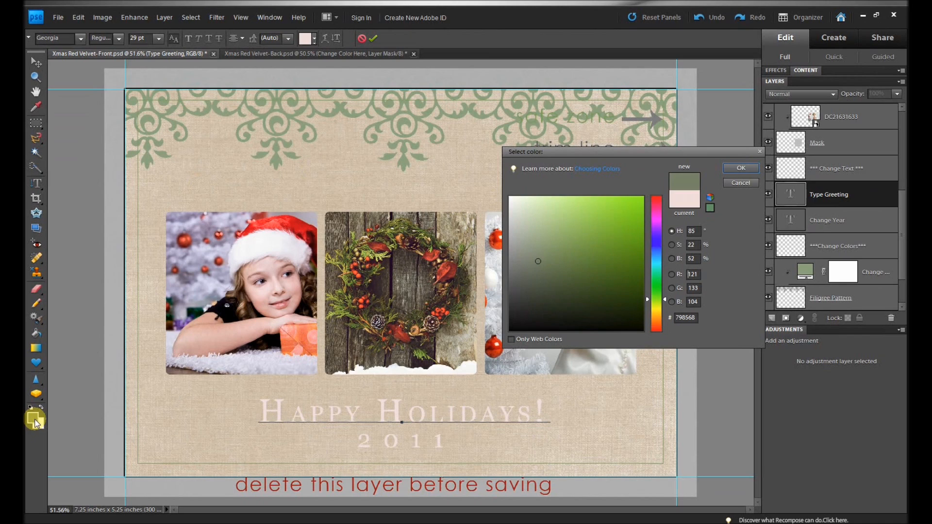
click(414, 117)
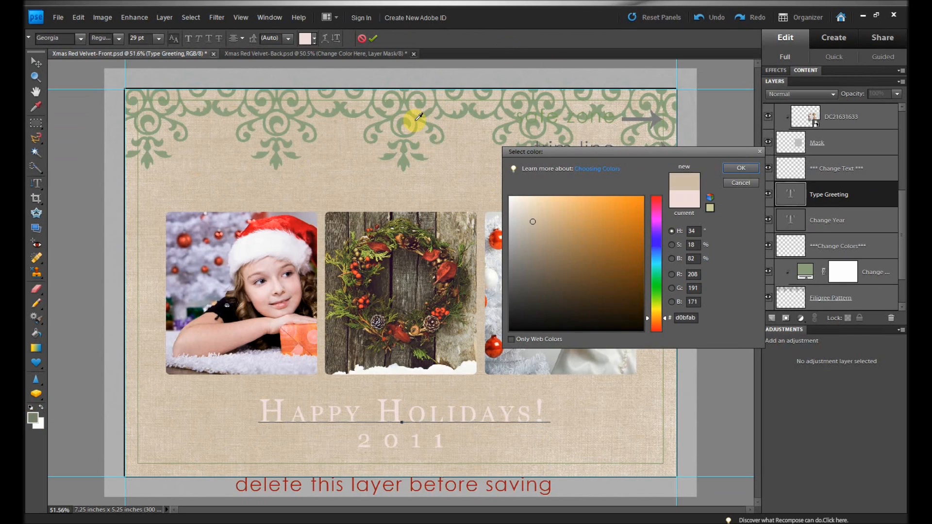
click(346, 237)
click(392, 116)
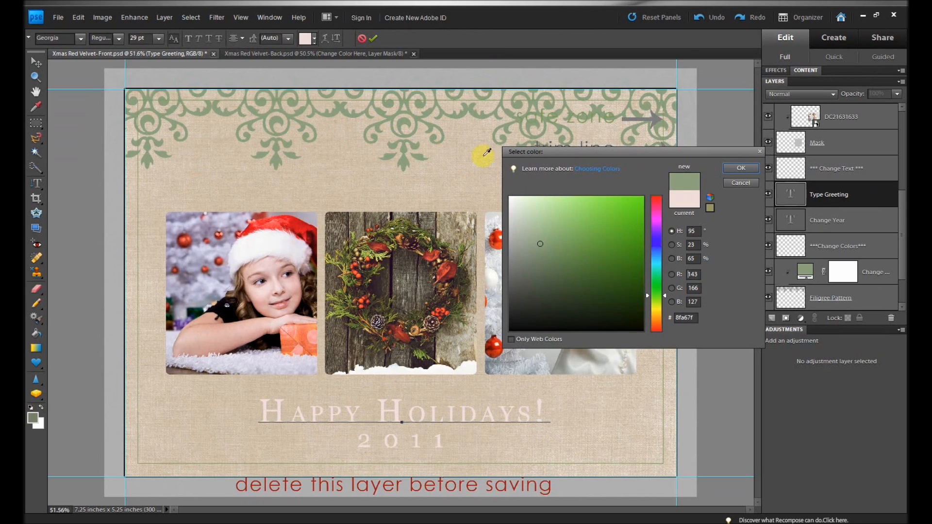
click(404, 121)
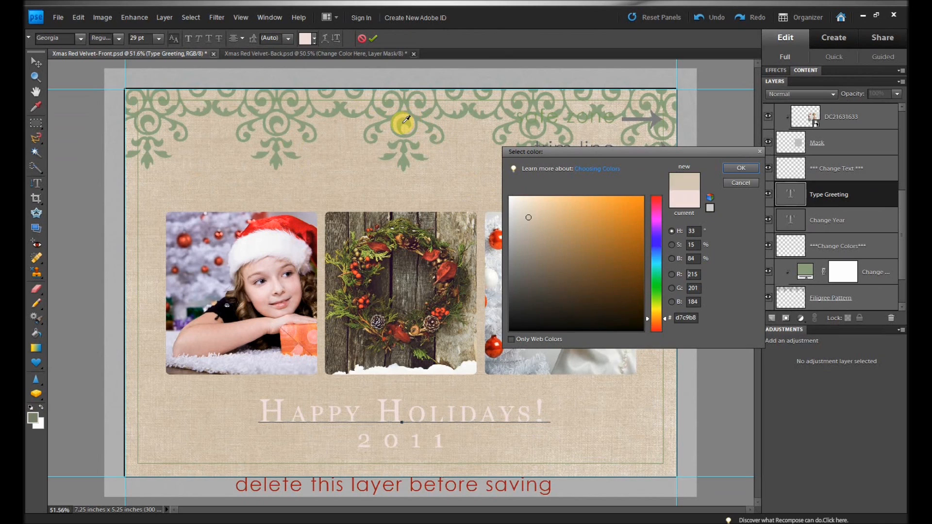
click(406, 120)
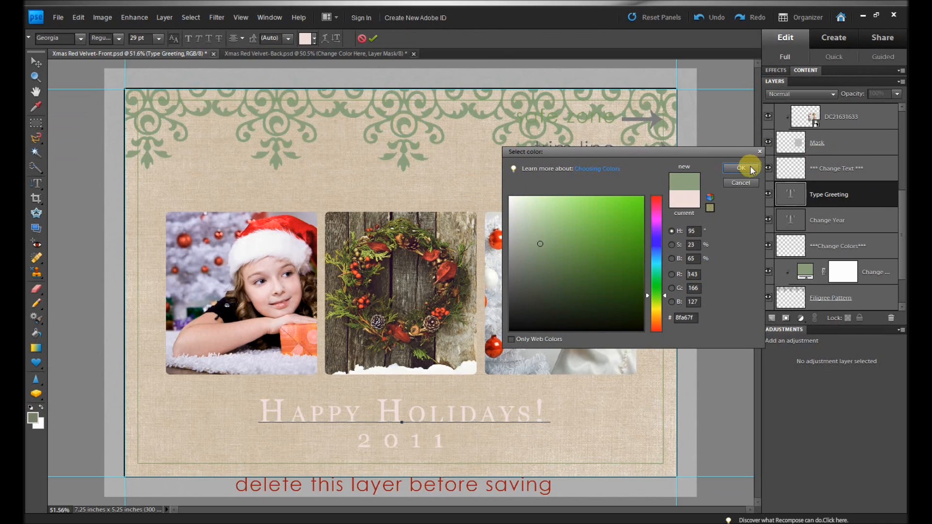
click(749, 166)
key(ctrl+Return)
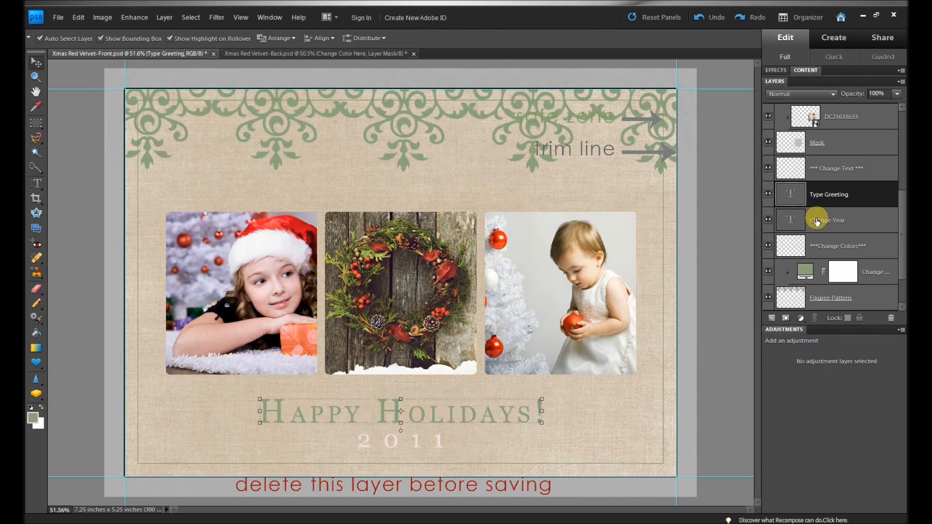
- Select the year text on the Change Year layer and recolor it with the filigree's green, 8fa67f
click(804, 222)
double_click(802, 223)
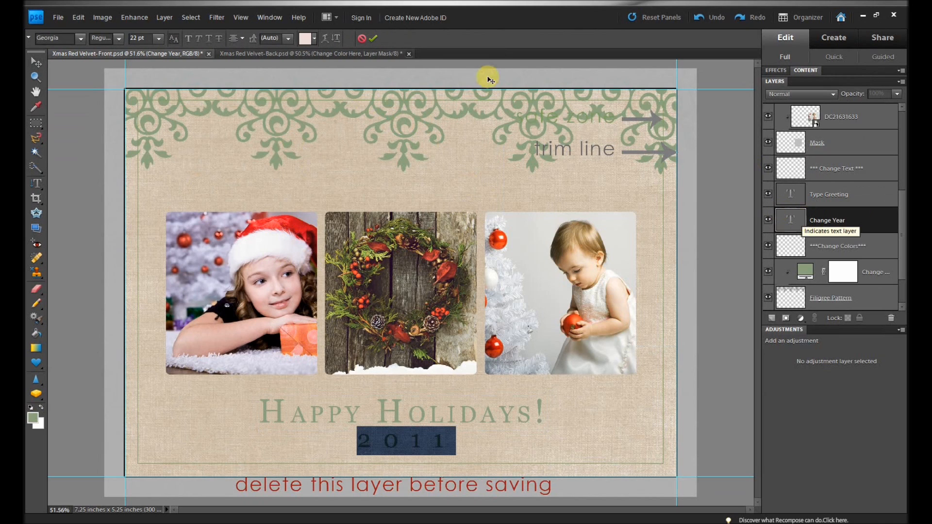
click(302, 39)
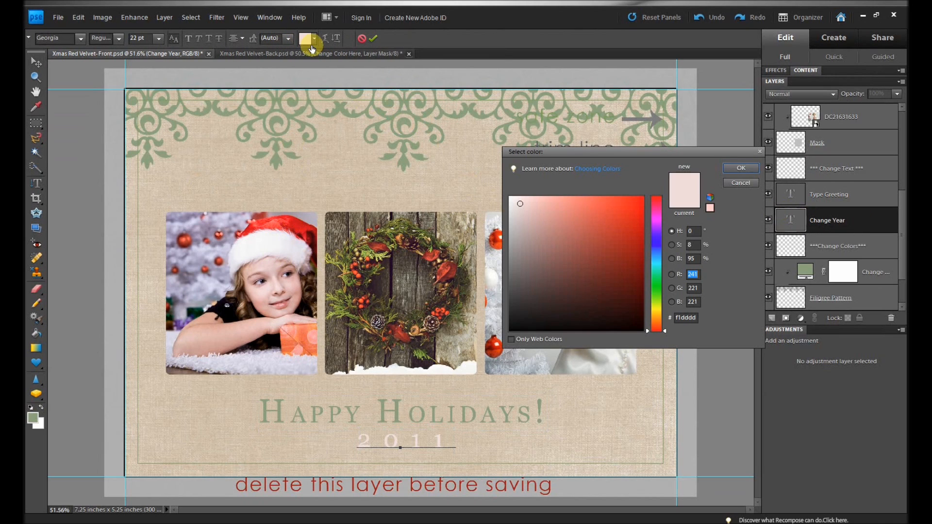
click(402, 119)
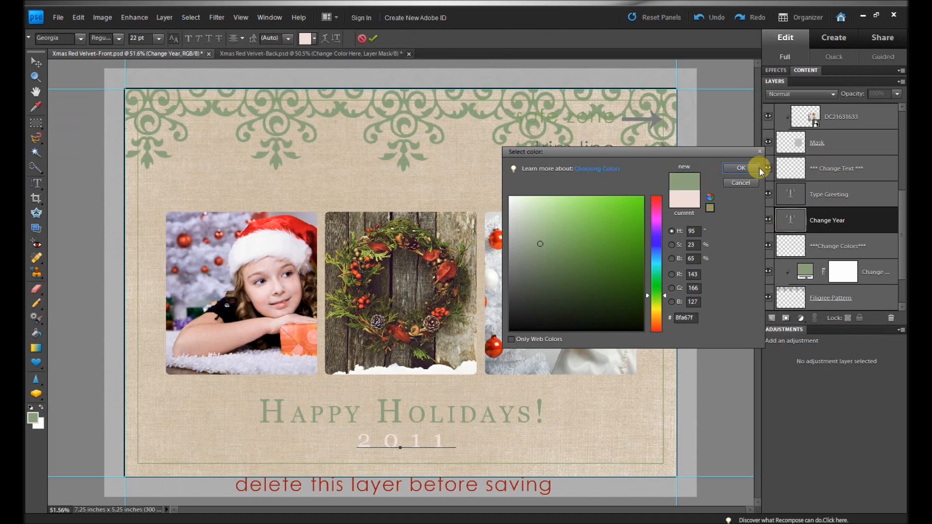
click(753, 167)
- Change the year under the greeting to 2013 and commit the text
text(2012)
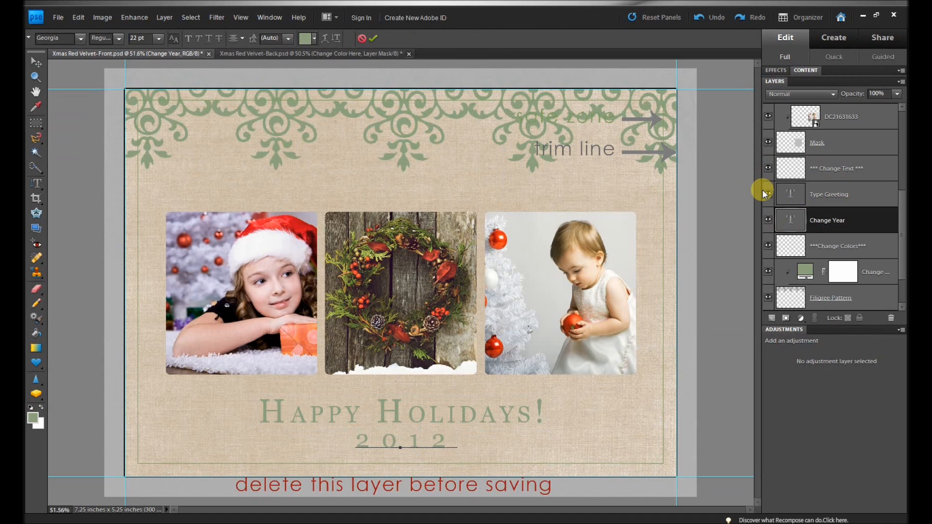
key(BackSpace)
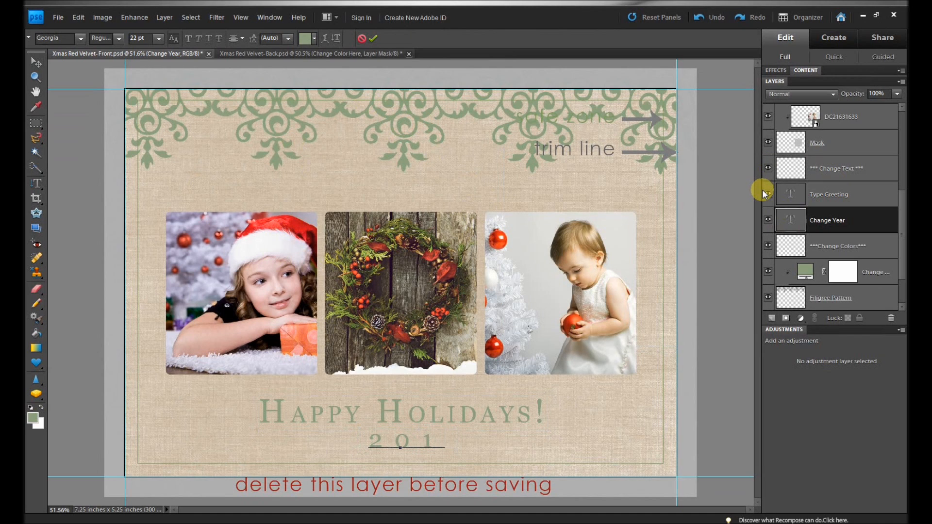
text(3)
key(ctrl+Return)
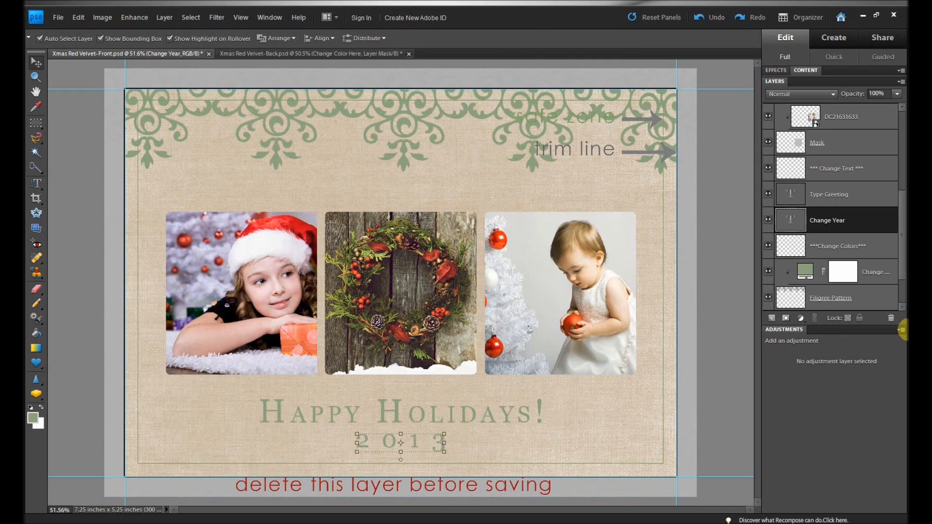
- Delete the Instructions and Trim Guide layers from the card front
scroll(892, 199, up, 2)
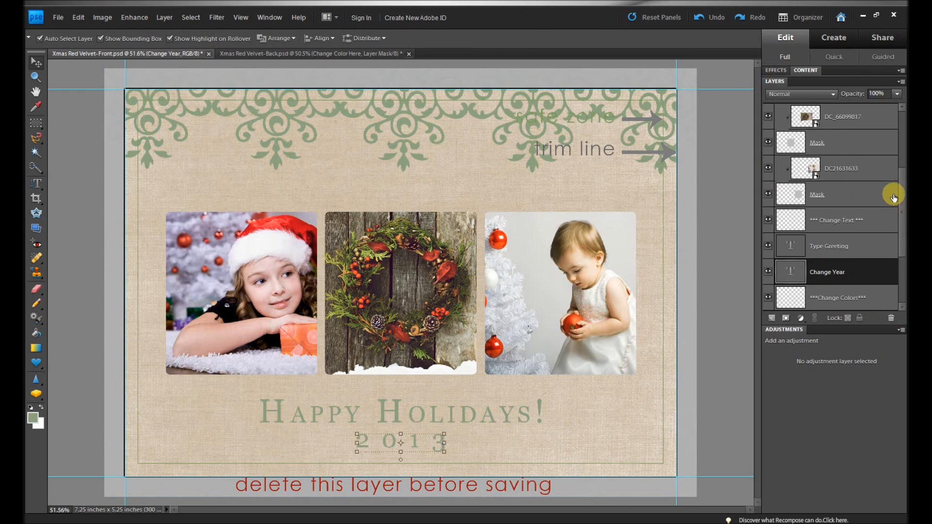
scroll(892, 194, up, 5)
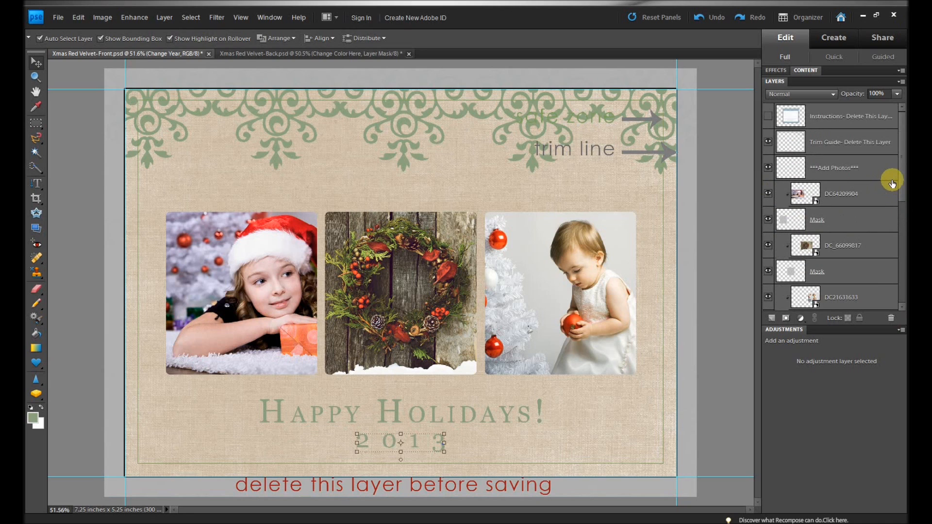
click(811, 117)
ctrl+click(833, 143)
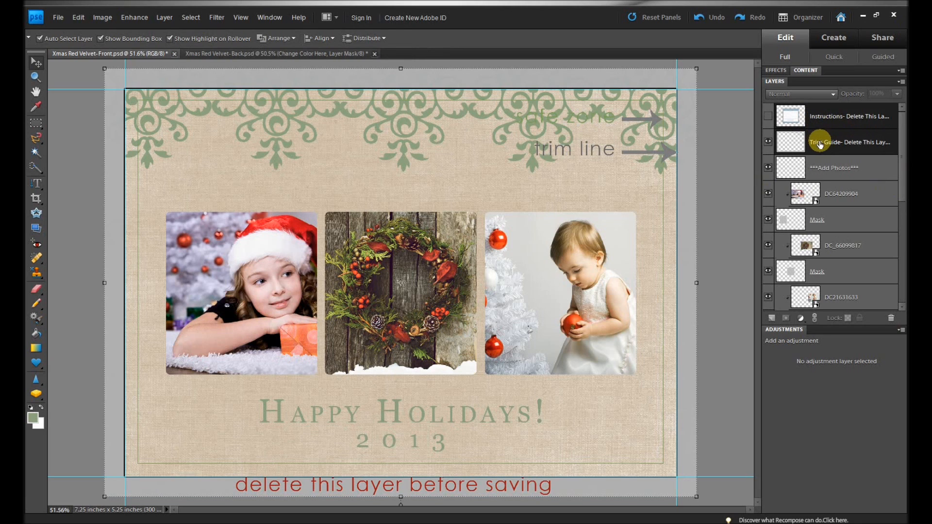
right_click(821, 140)
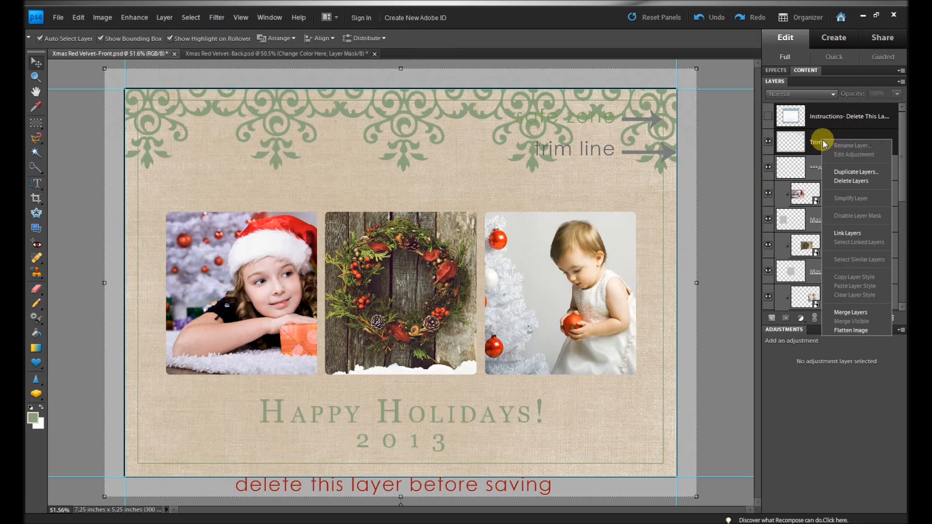
click(850, 183)
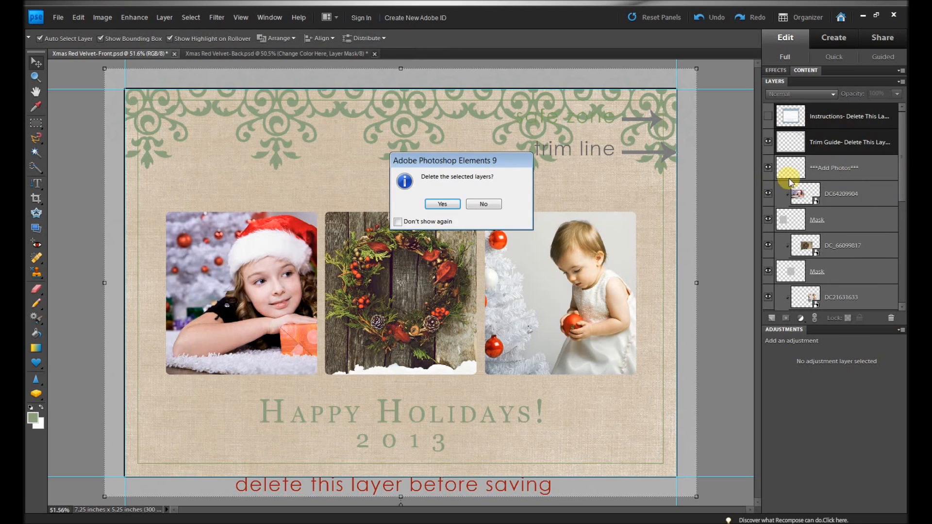
click(453, 204)
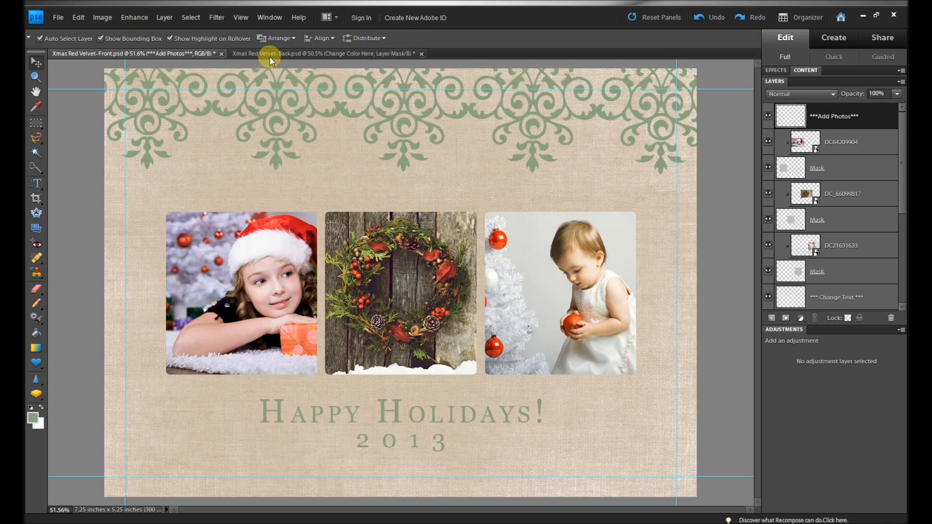
- Look over the card back's layers, and check the background Hue/Saturation values on Xmas Red Velvet-Front.psd
click(258, 52)
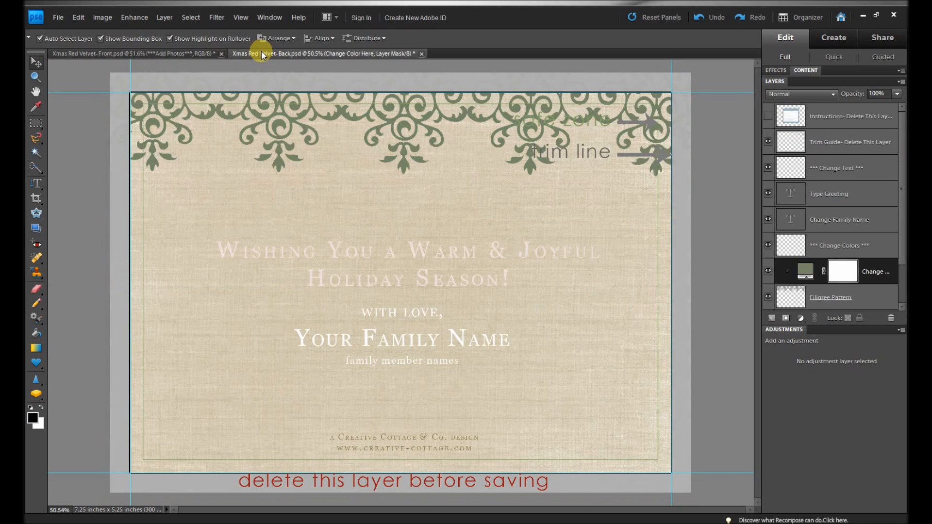
drag(901, 219, 902, 277)
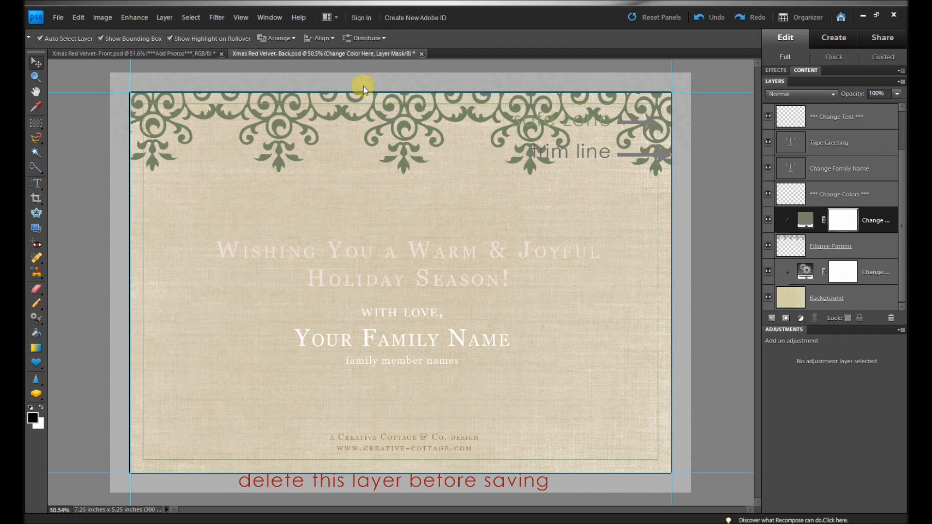
click(167, 54)
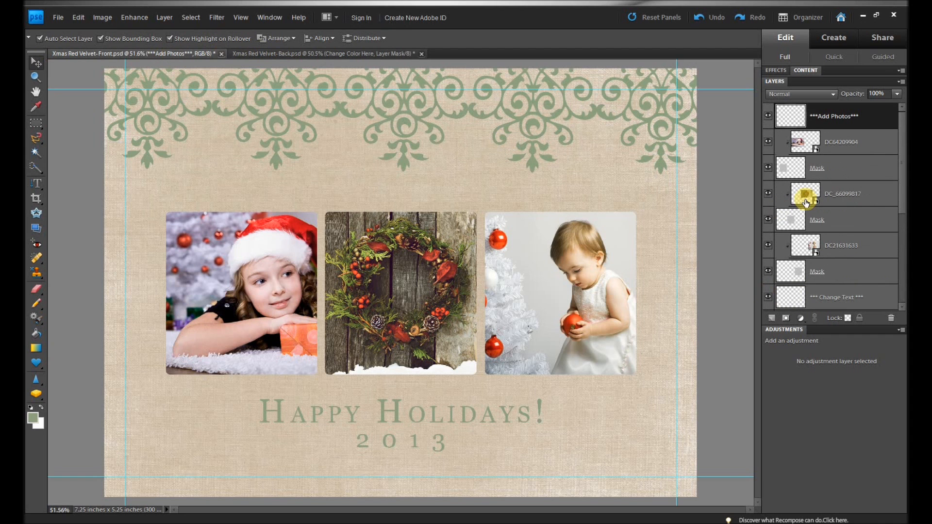
drag(899, 183, 901, 270)
click(806, 271)
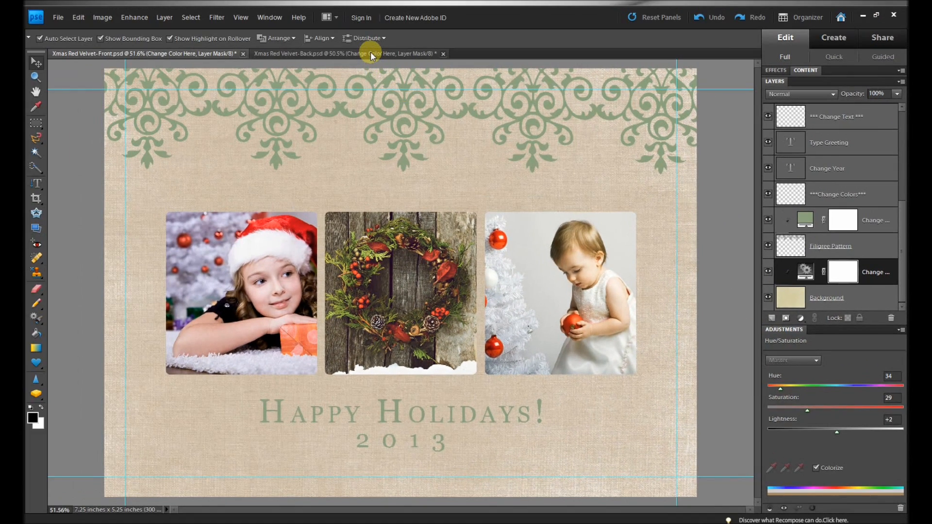
- In Xmas Red Velvet-Back.psd, set the background's Hue/Saturation adjustment to hue 34, saturation 29 and lightness 2
click(369, 52)
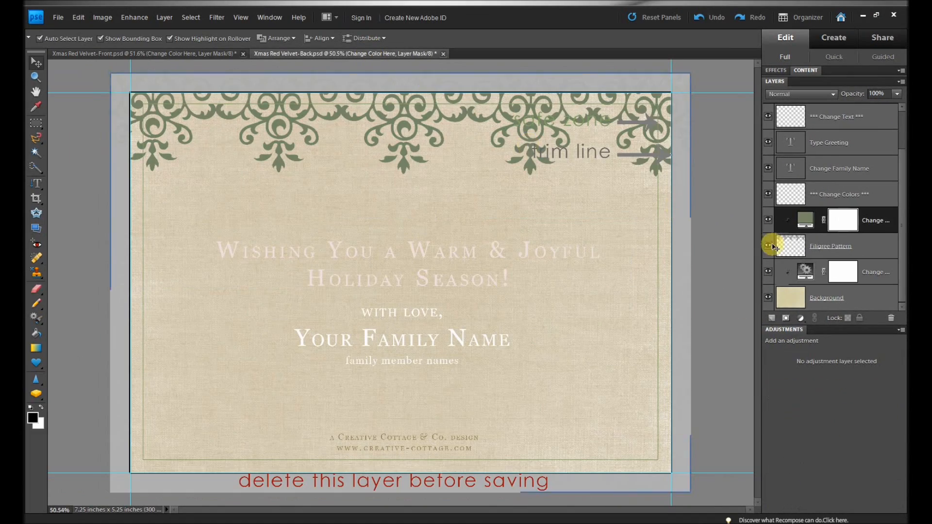
click(820, 277)
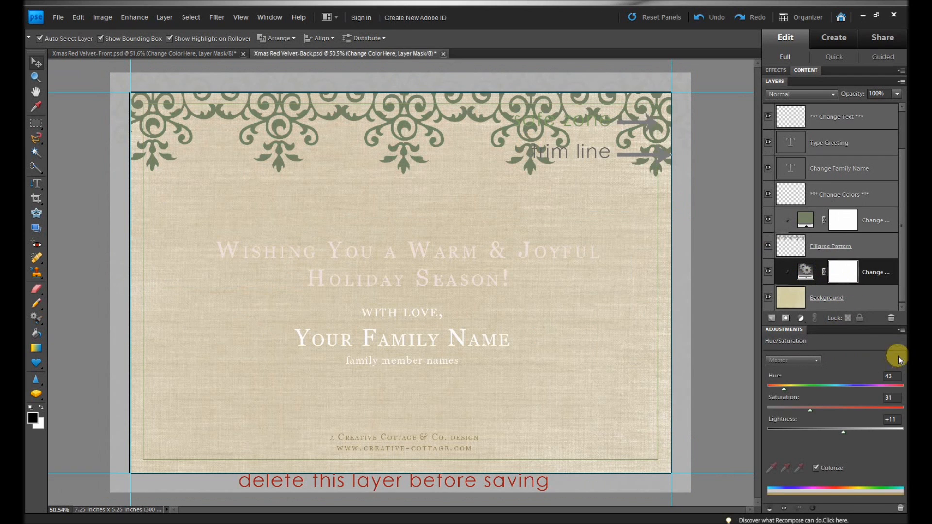
click(891, 375)
text(34)
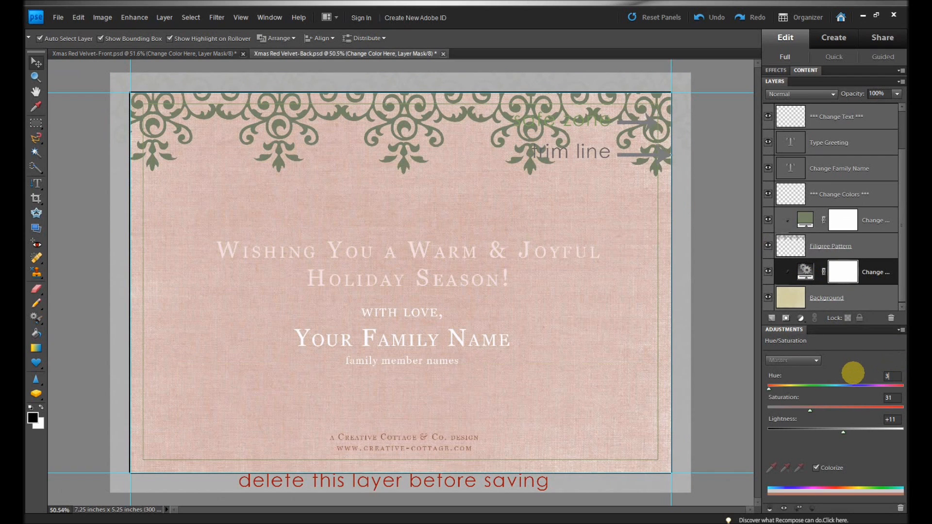
drag(888, 398, 853, 416)
text(29)
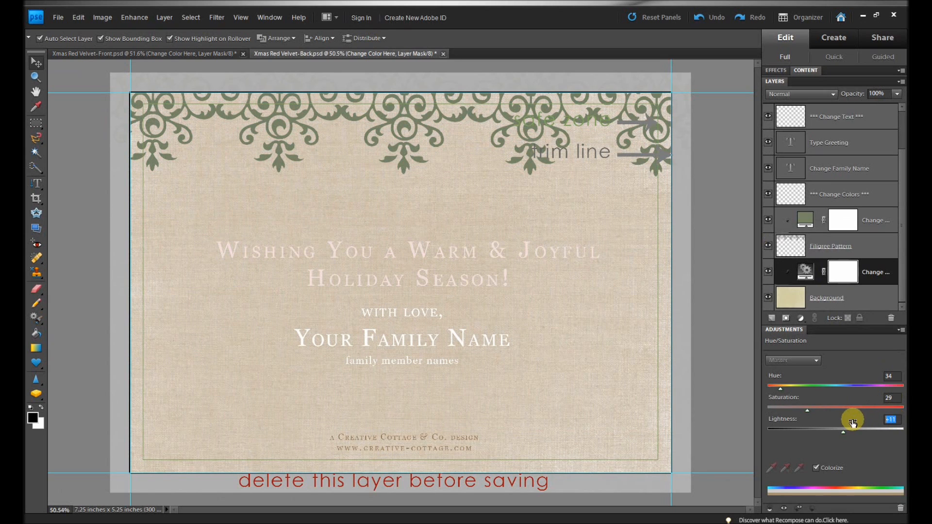
text(2)
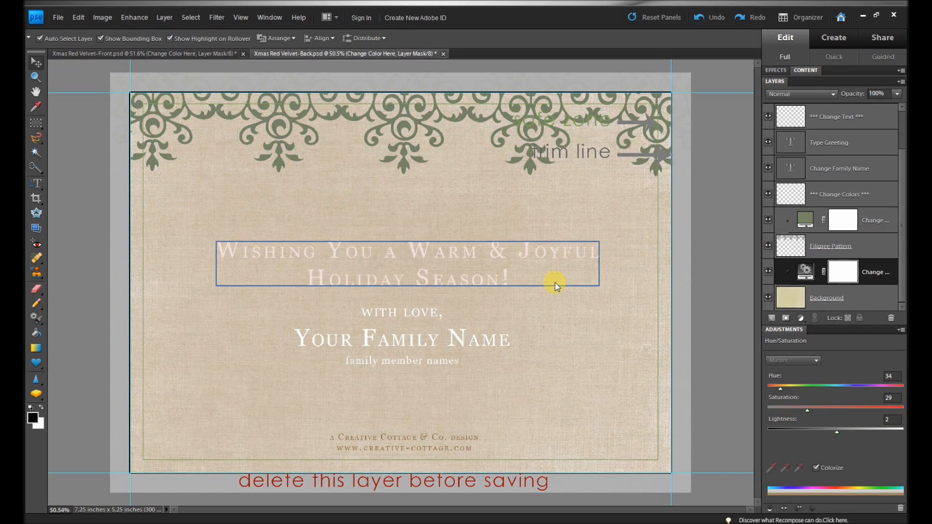
- Look up the hex code of the filigree pattern's solid color fill in Xmas Red Velvet-Front.psd
click(807, 221)
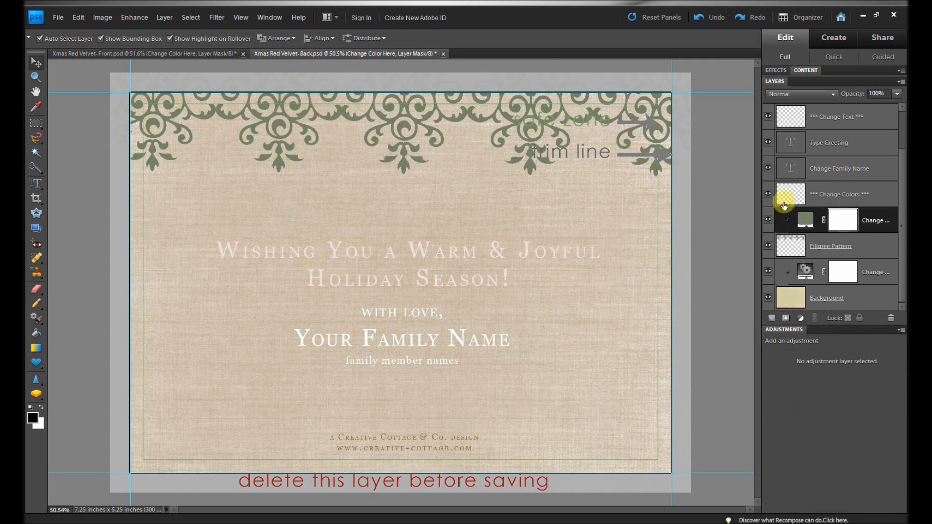
click(176, 54)
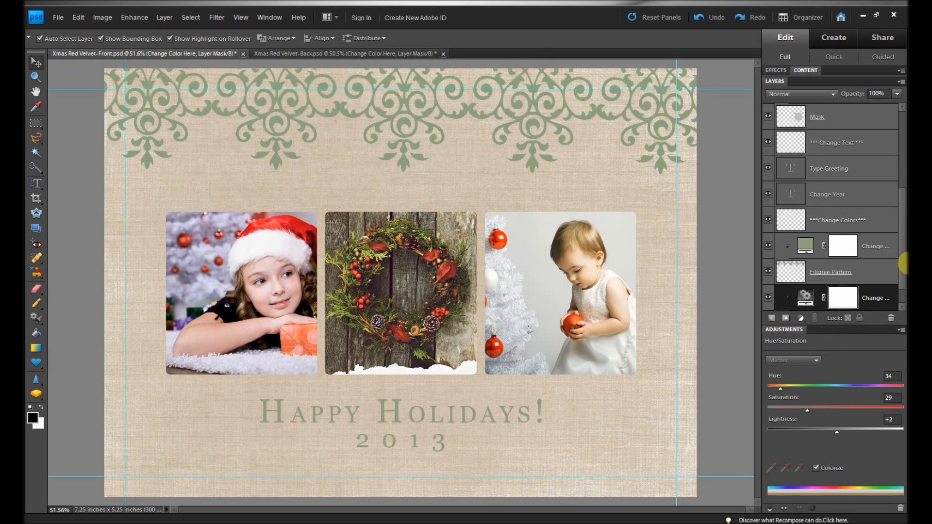
click(805, 251)
double_click(804, 251)
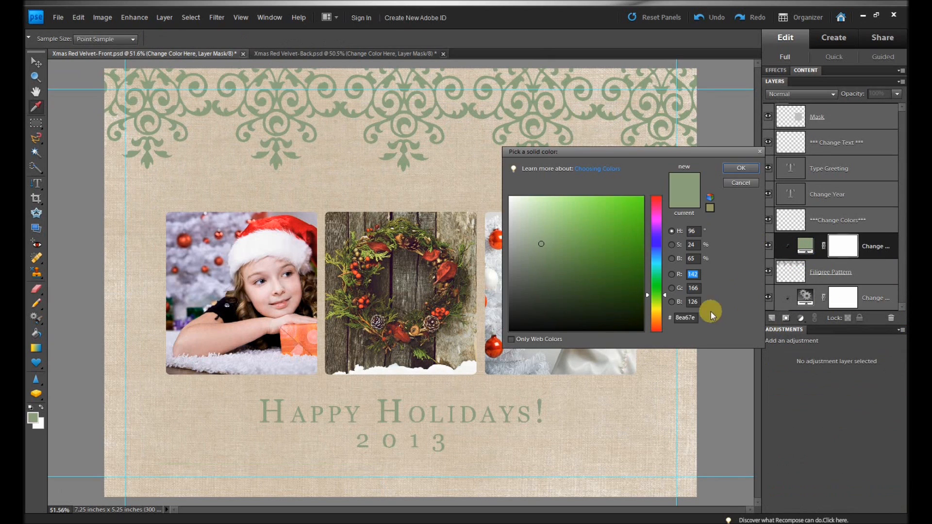
click(697, 318)
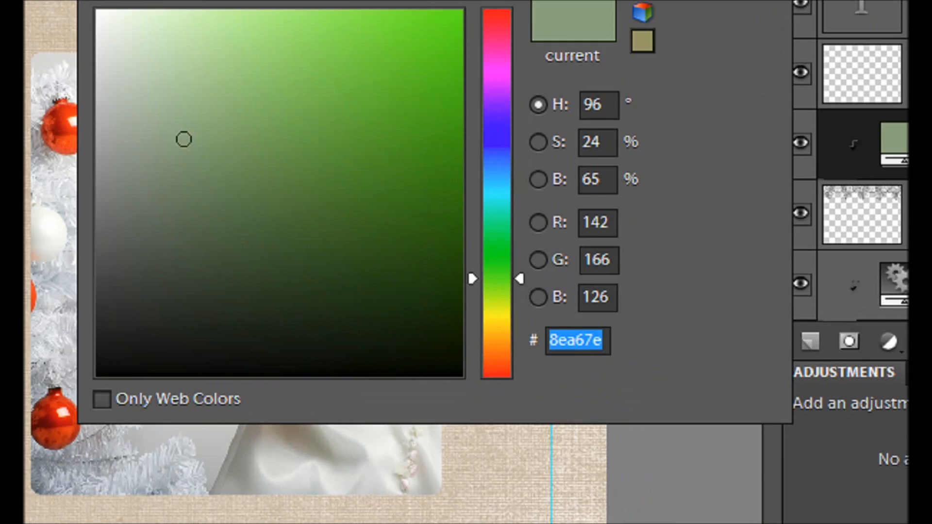
key(Return)
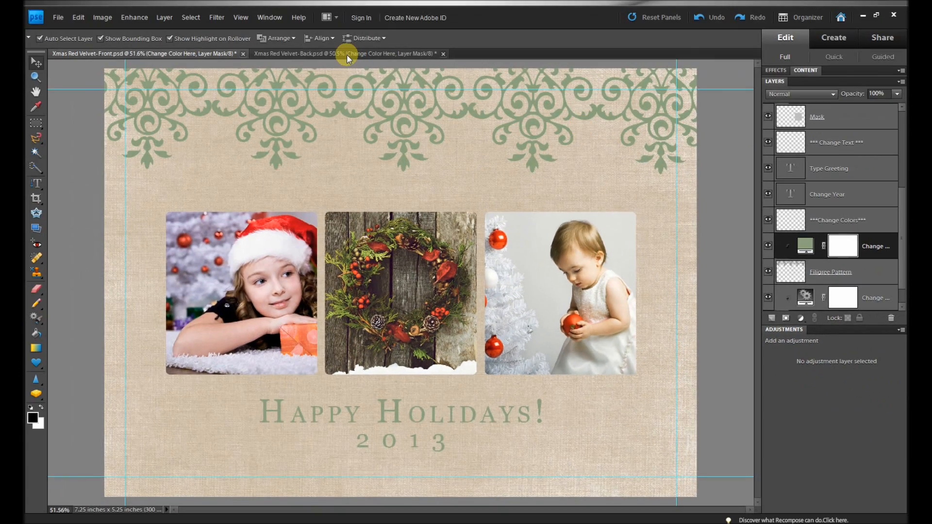
- In Xmas Red Velvet-Back.psd, set the filigree pattern's solid color fill to hex 8ea67e
click(347, 54)
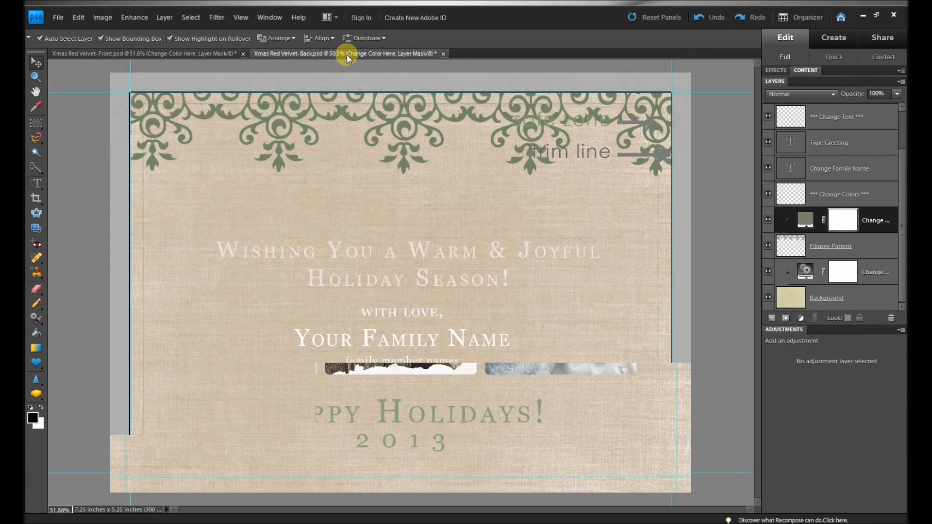
double_click(807, 220)
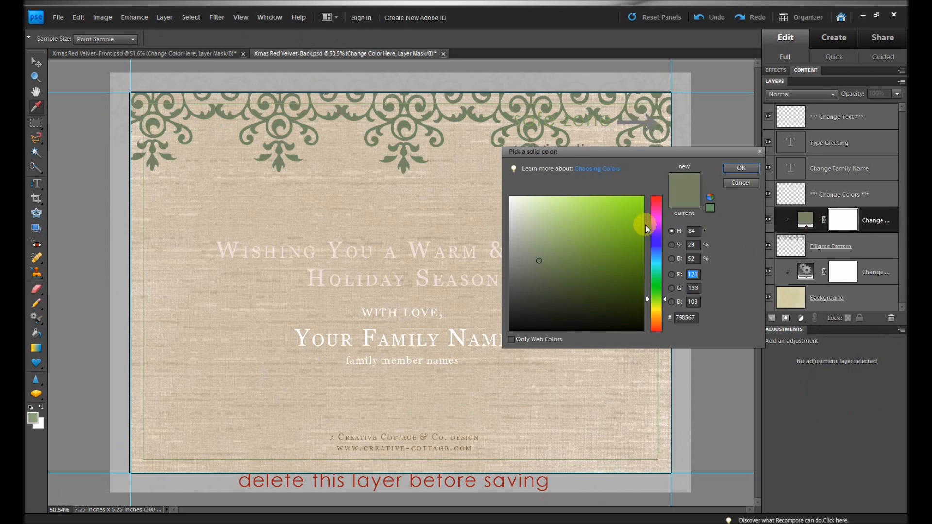
click(692, 317)
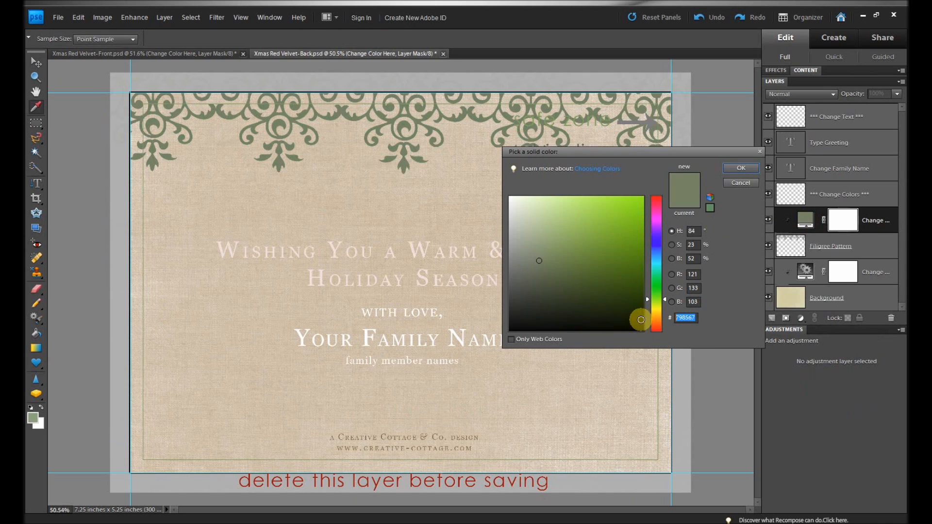
text(8ea67e)
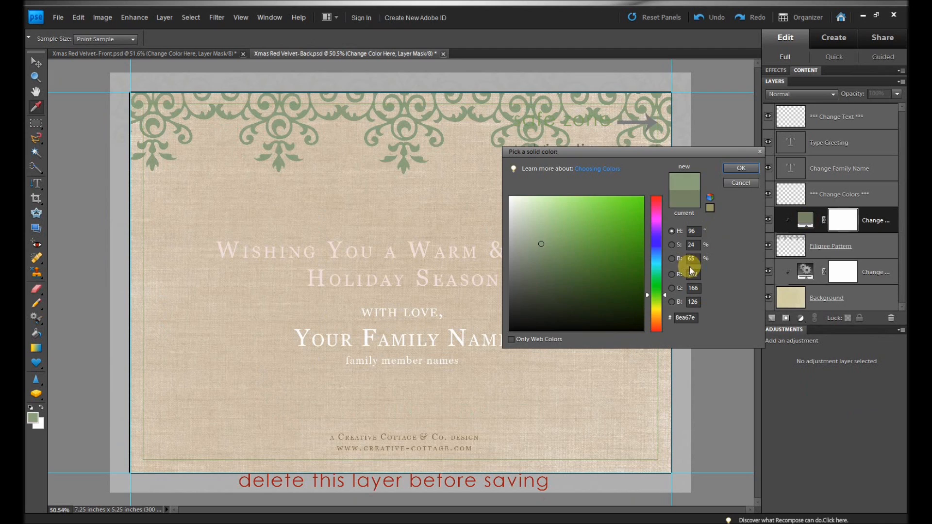
click(732, 166)
key(v)
key(d)
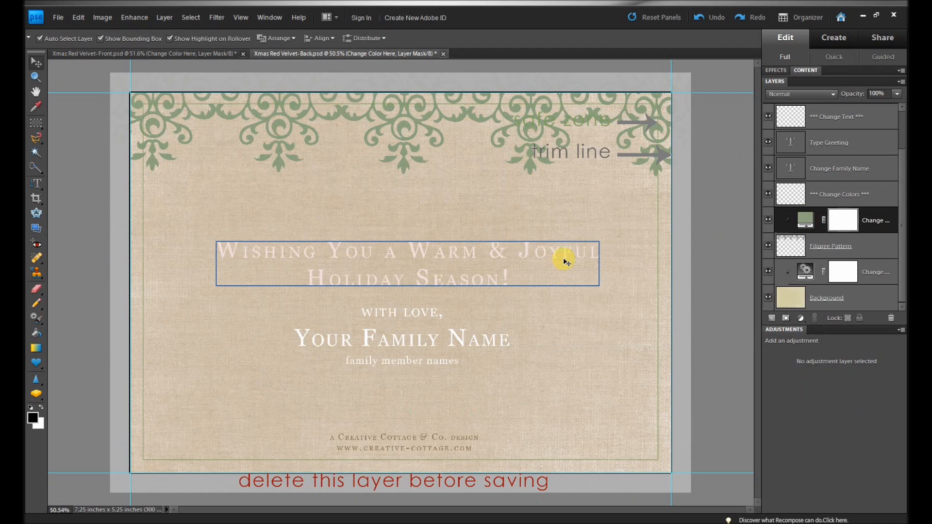